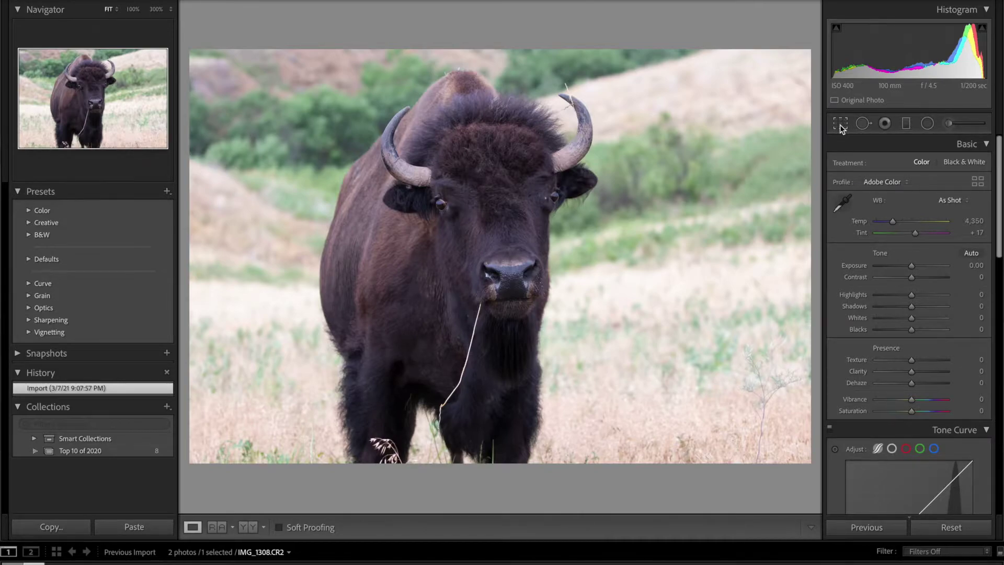
Crop the bison photo to a 4 x 5 / 8 x 10 aspect ratio and reposition the image within the frame
{"action": "left_click", "coordinate": [840, 124]}
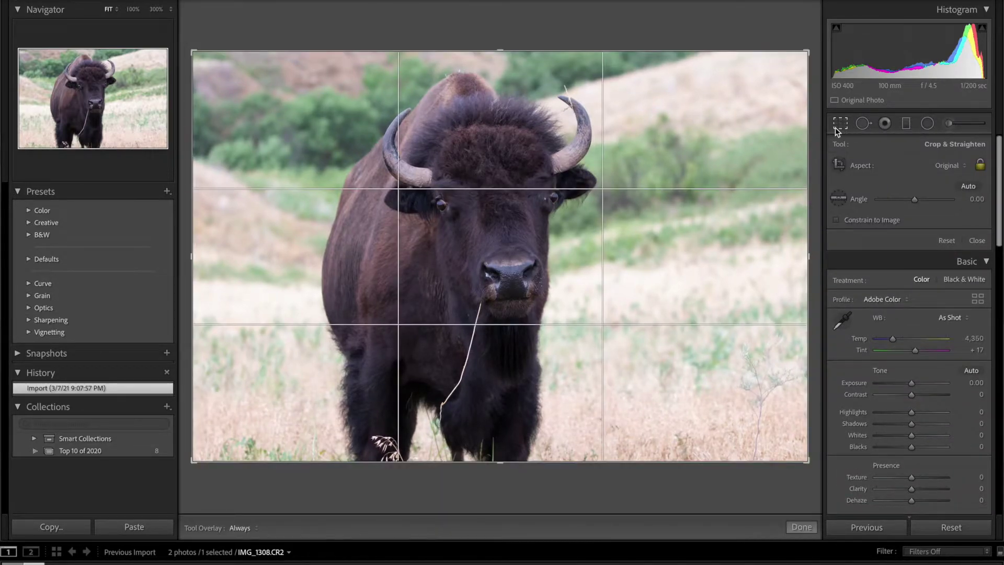
{"action": "left_click", "coordinate": [946, 167]}
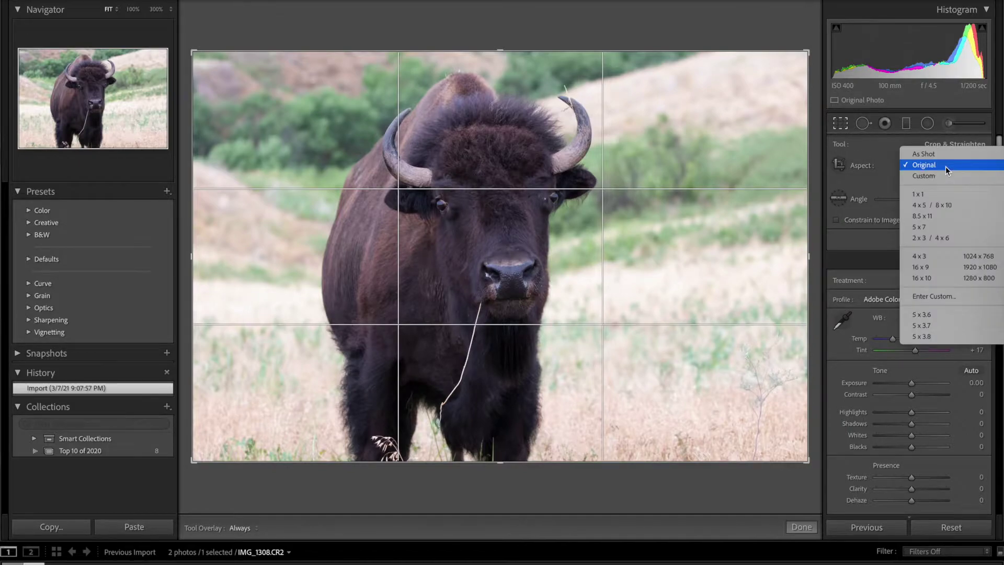
{"action": "left_click", "coordinate": [949, 209]}
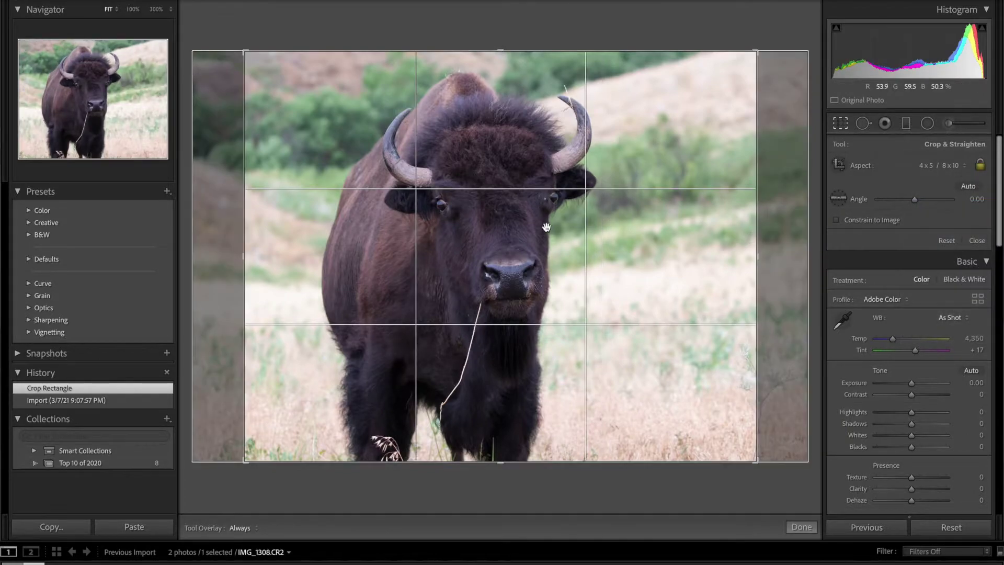
{"action": "left_click_drag", "start_coordinate": [529, 228], "coordinate": [549, 225]}
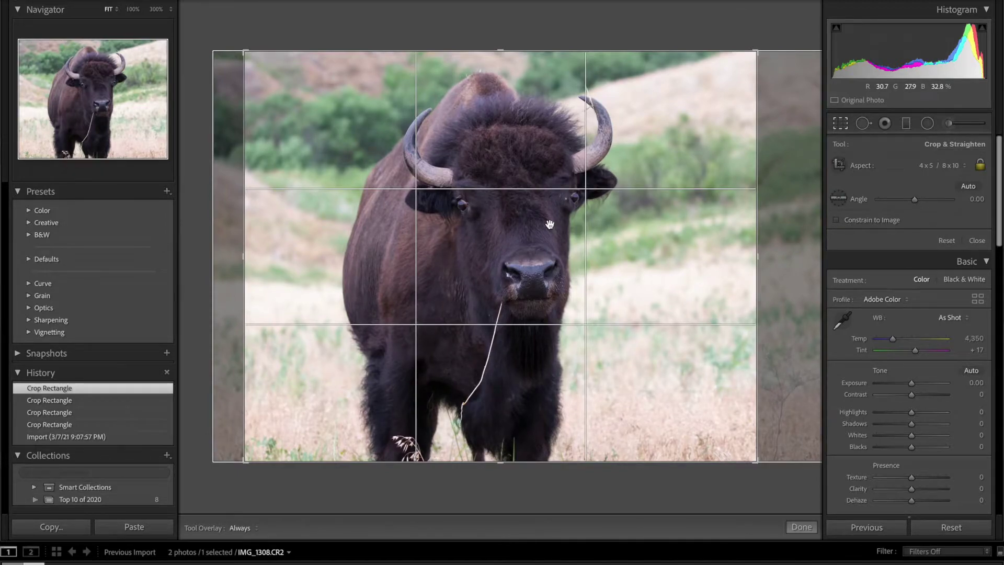
{"action": "left_click_drag", "start_coordinate": [550, 226], "coordinate": [552, 226]}
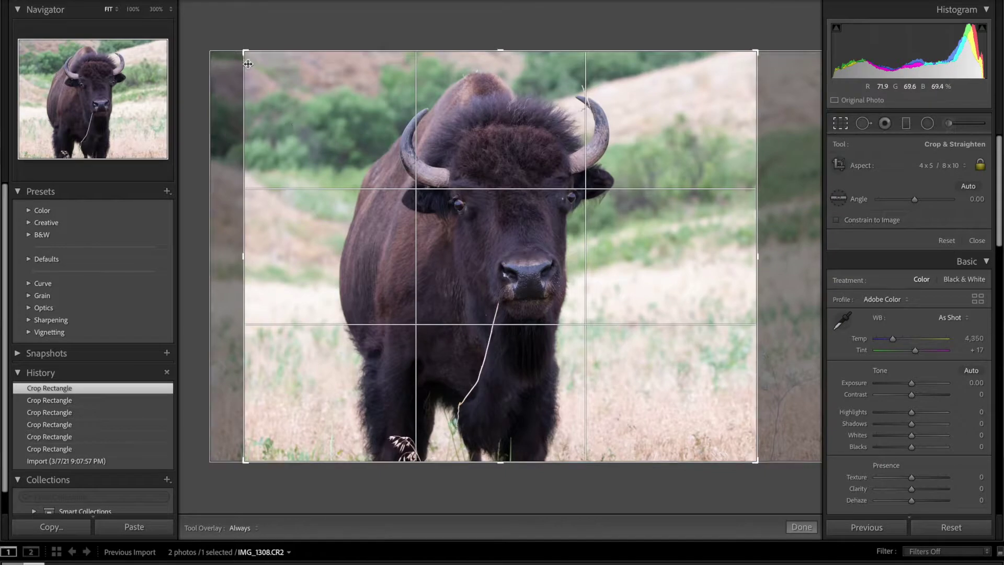
Resize and reposition the crop frame around the bison, keeping the photo's full height, and apply the crop
{"action": "left_click_drag", "start_coordinate": [246, 58], "coordinate": [366, 90]}
{"action": "left_click_drag", "start_coordinate": [386, 201], "coordinate": [398, 209]}
{"action": "left_click_drag", "start_coordinate": [336, 53], "coordinate": [476, 222]}
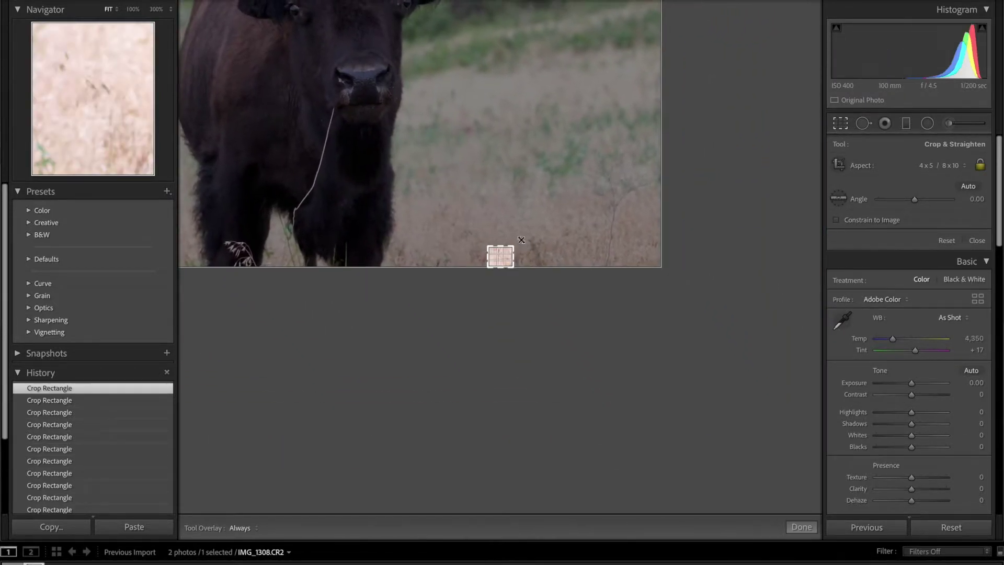
{"action": "key", "text": "Escape"}
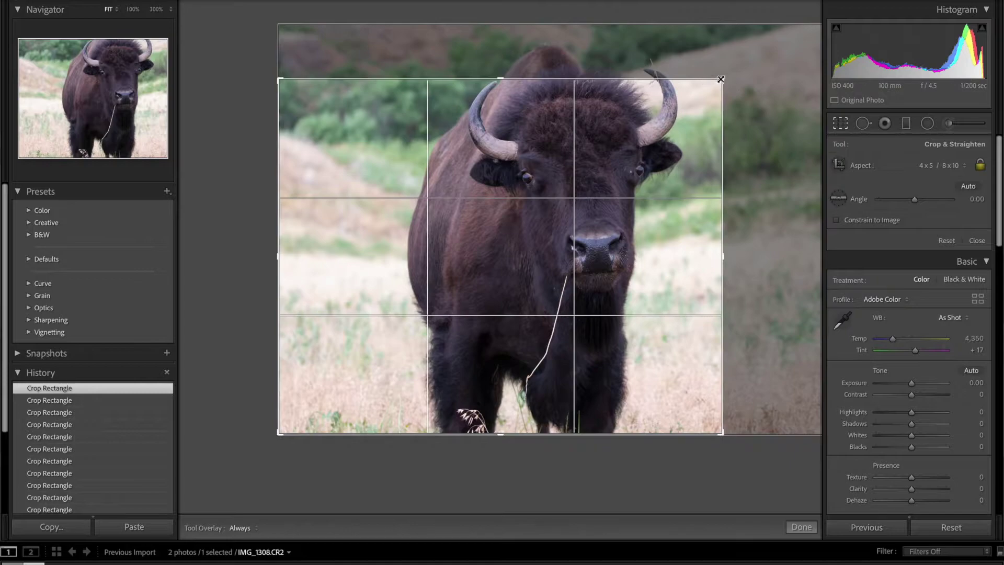
{"action": "key", "text": "Return"}
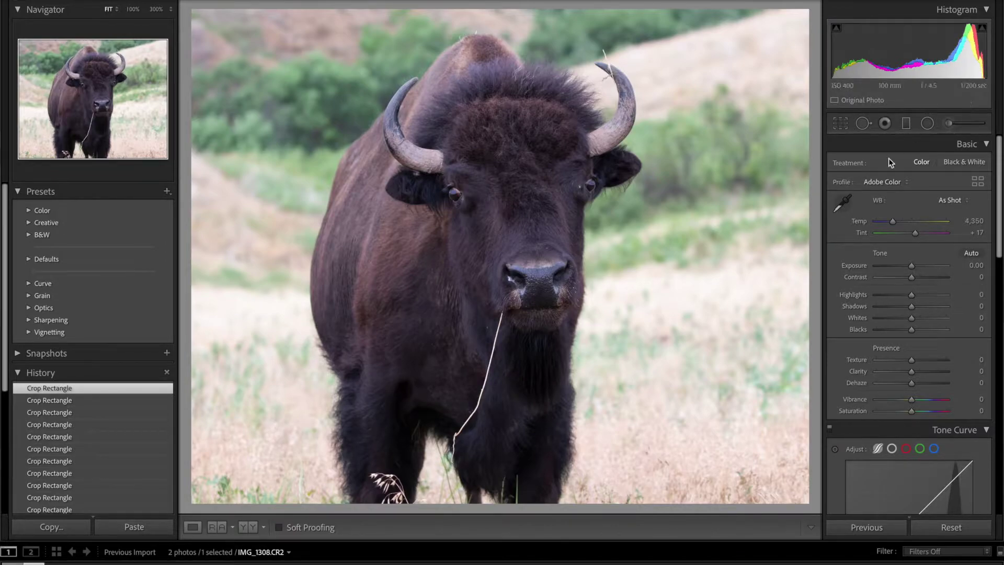
Set the photo's Exposure to -0.95 and its Contrast to +8
{"action": "left_click_drag", "start_coordinate": [912, 269], "coordinate": [907, 268]}
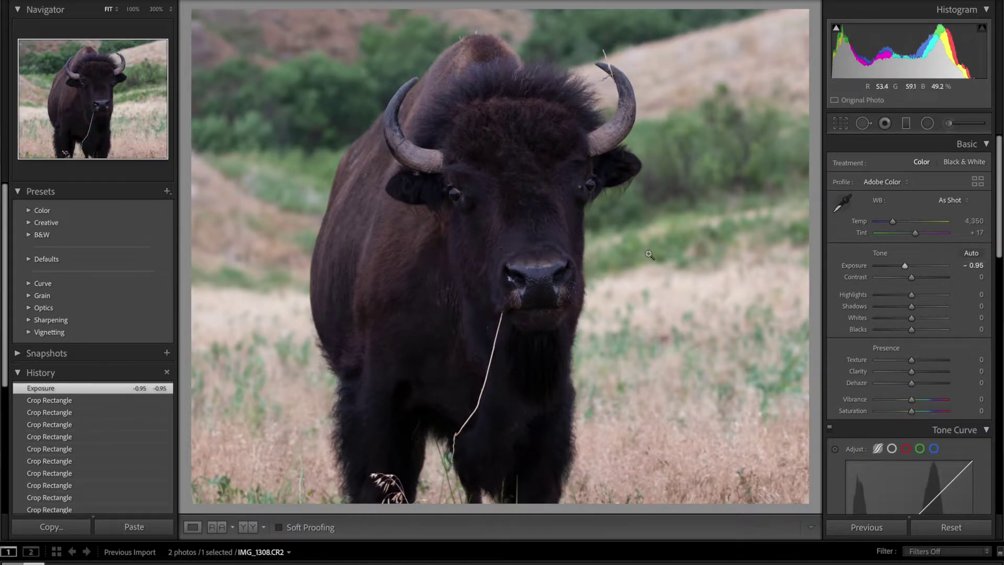
{"action": "left_click", "coordinate": [552, 280]}
{"action": "left_click", "coordinate": [639, 208]}
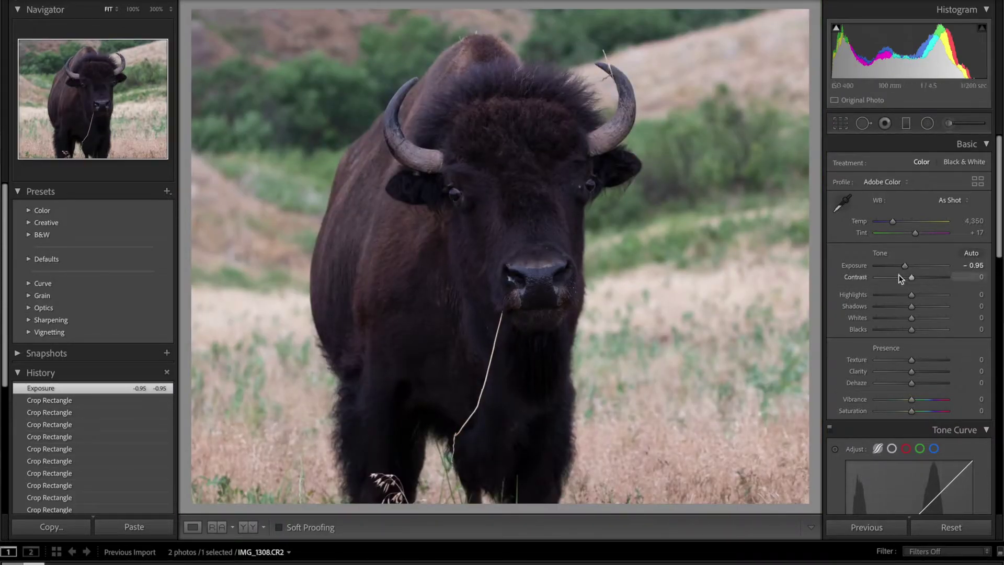
{"action": "left_click_drag", "start_coordinate": [913, 280], "coordinate": [916, 280]}
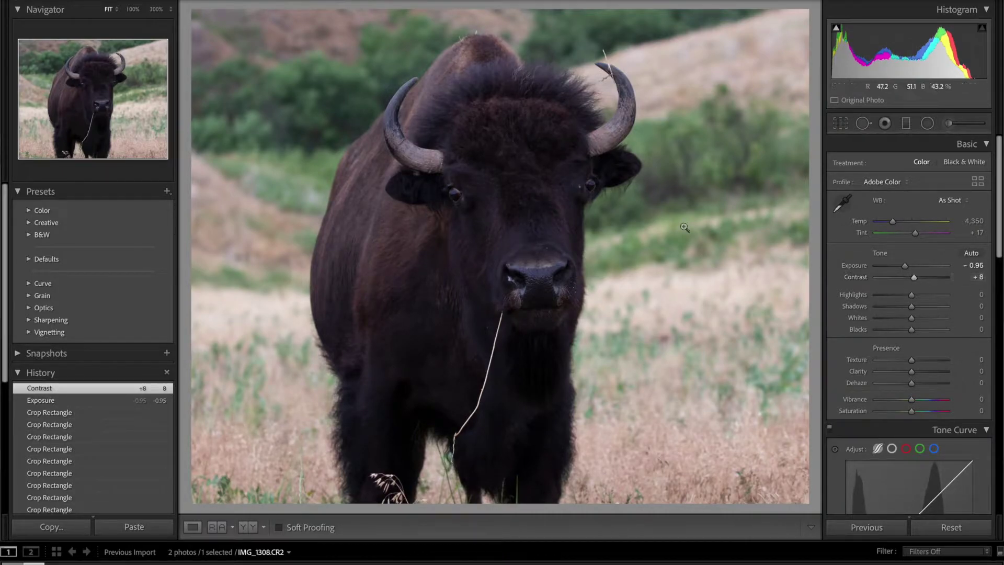
Set Shadows to +54 and Highlights to -47 in the basic tone adjustments
{"action": "scroll", "coordinate": [906, 377], "scroll_direction": "down", "scroll_amount": 3}
{"action": "scroll", "coordinate": [906, 376], "scroll_direction": "down", "scroll_amount": 1}
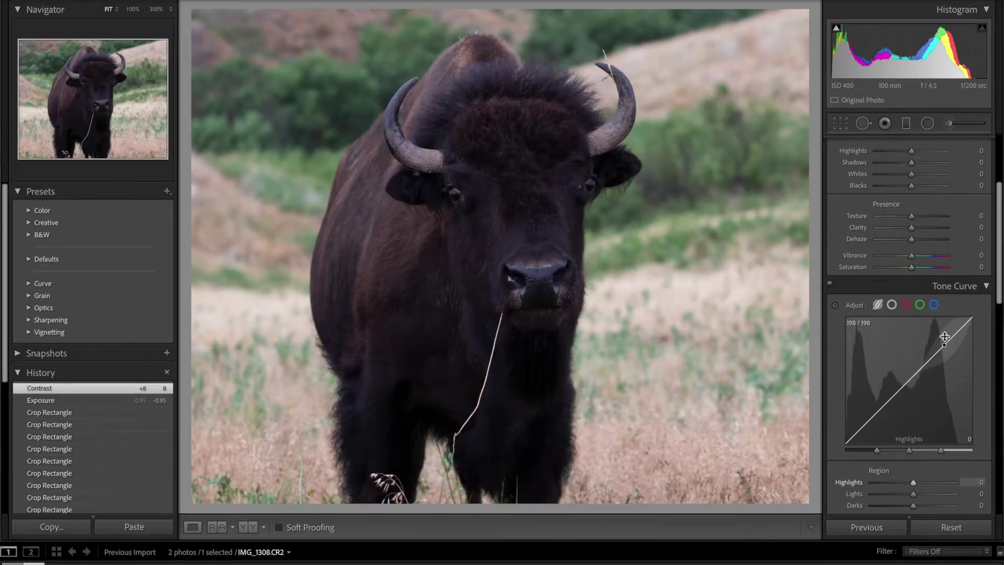
{"action": "scroll", "coordinate": [952, 313], "scroll_direction": "up", "scroll_amount": 5}
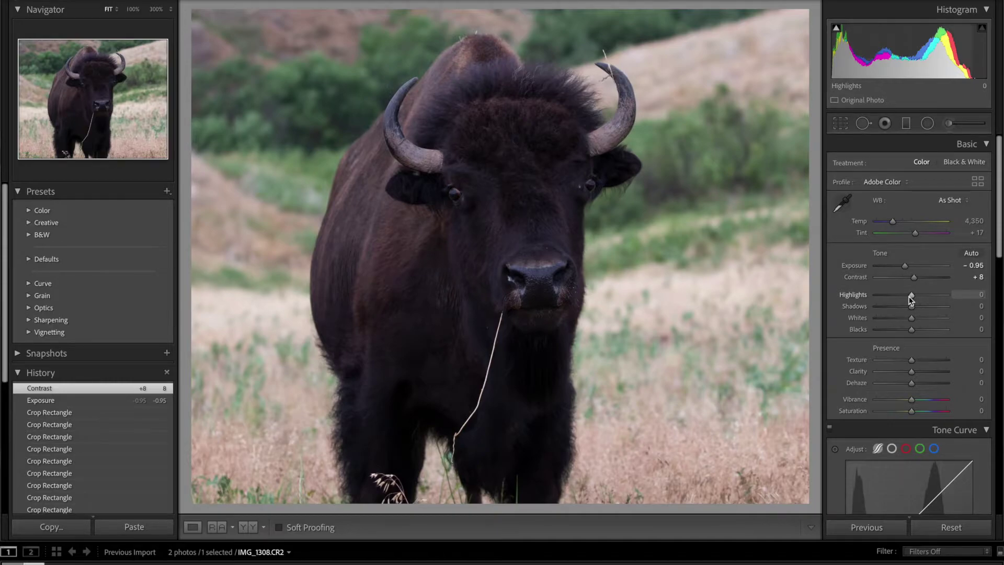
{"action": "left_click_drag", "start_coordinate": [914, 309], "coordinate": [890, 297]}
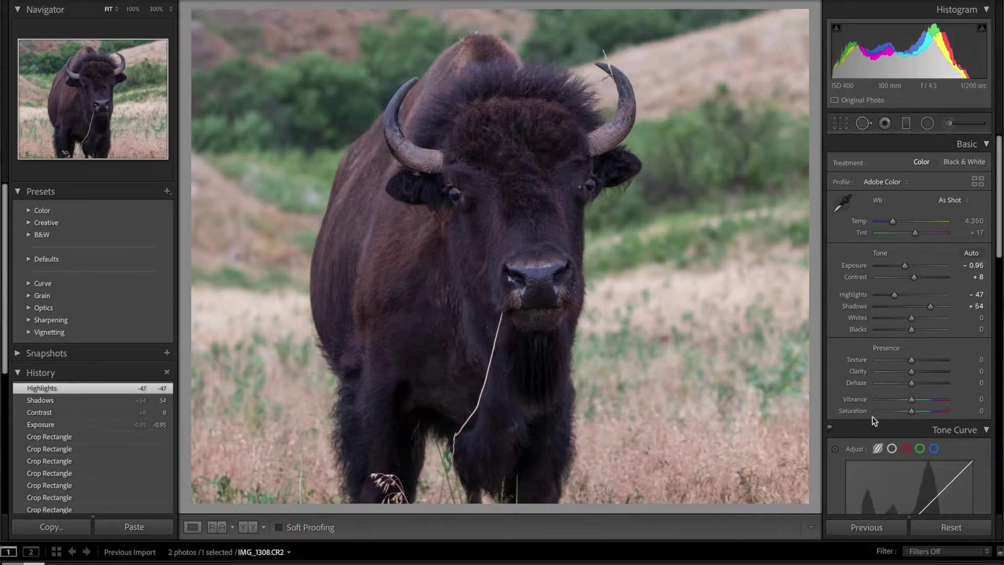
Set Whites to -18 and Blacks to +6, and reduce Shadows to +47
{"action": "left_click_drag", "start_coordinate": [916, 338], "coordinate": [906, 325]}
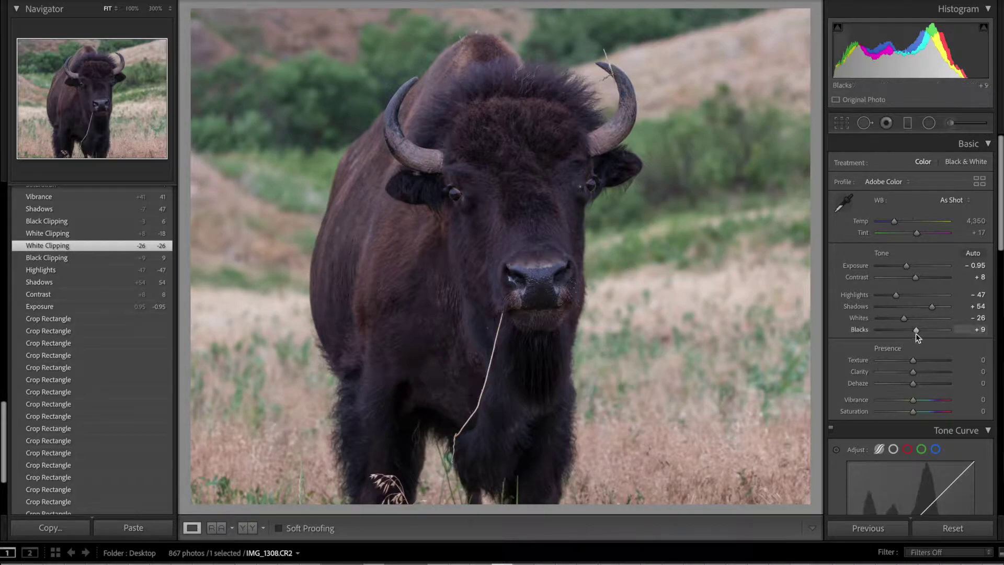
{"action": "left_click_drag", "start_coordinate": [916, 331], "coordinate": [924, 312]}
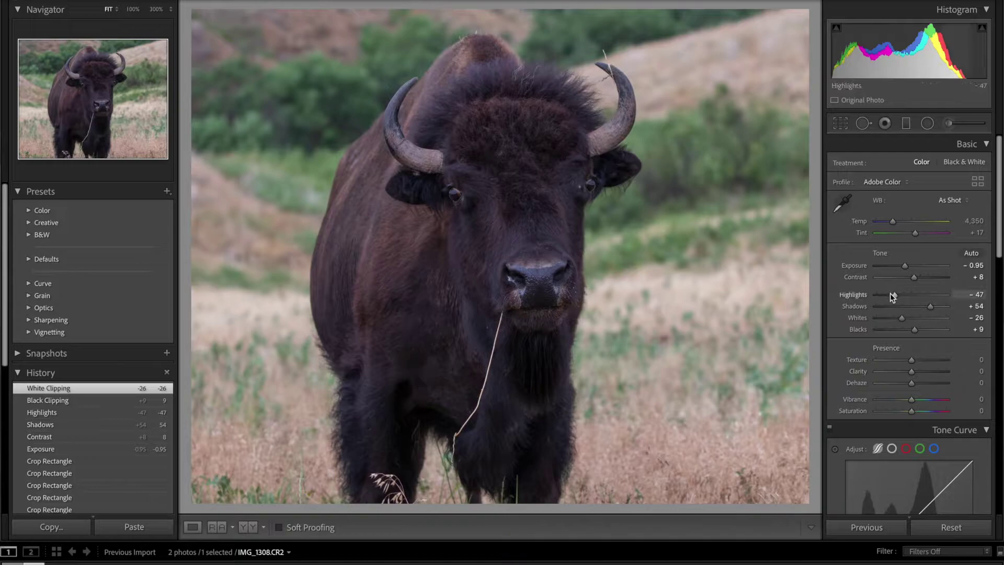
{"action": "left_click_drag", "start_coordinate": [904, 319], "coordinate": [905, 318]}
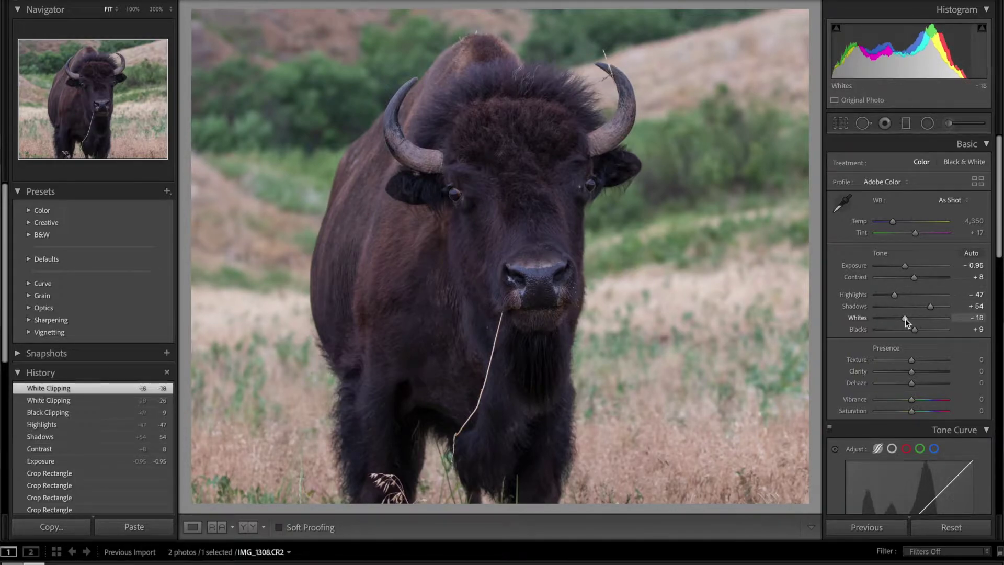
{"action": "scroll", "coordinate": [920, 335], "scroll_direction": "down", "scroll_amount": 3}
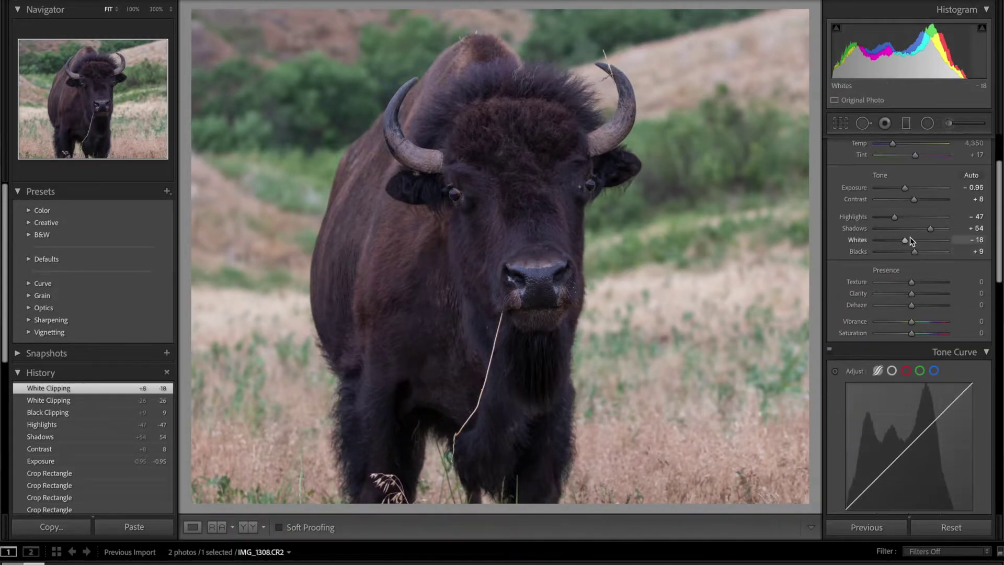
{"action": "left_click_drag", "start_coordinate": [915, 253], "coordinate": [926, 236]}
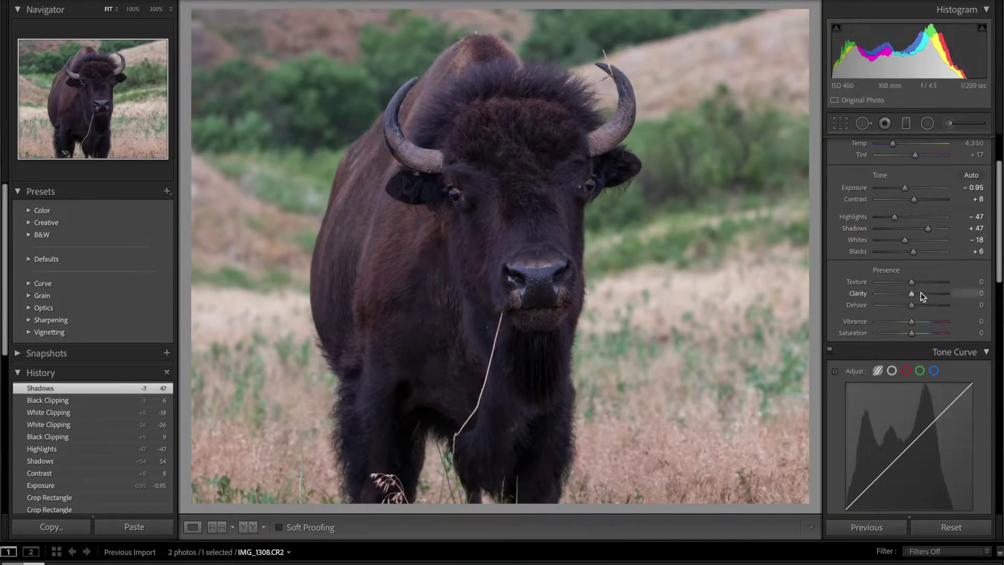
Set Vibrance to +29 with Saturation at 0, and check the colour on the bison's head up close
{"action": "scroll", "coordinate": [917, 301], "scroll_direction": "down", "scroll_amount": 1}
{"action": "left_click_drag", "start_coordinate": [916, 296], "coordinate": [927, 297]}
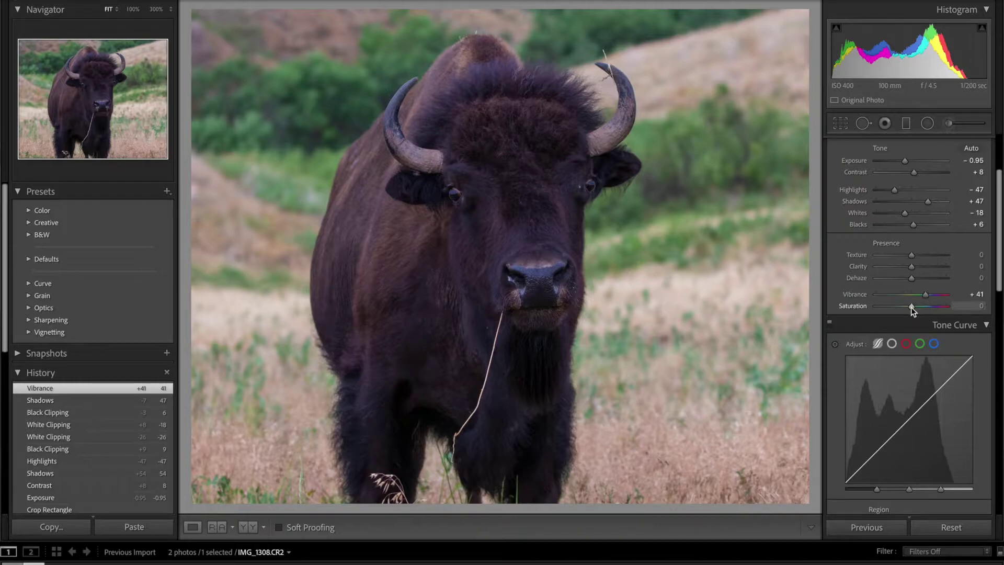
{"action": "left_click_drag", "start_coordinate": [915, 312], "coordinate": [916, 296]}
{"action": "left_click", "coordinate": [526, 168]}
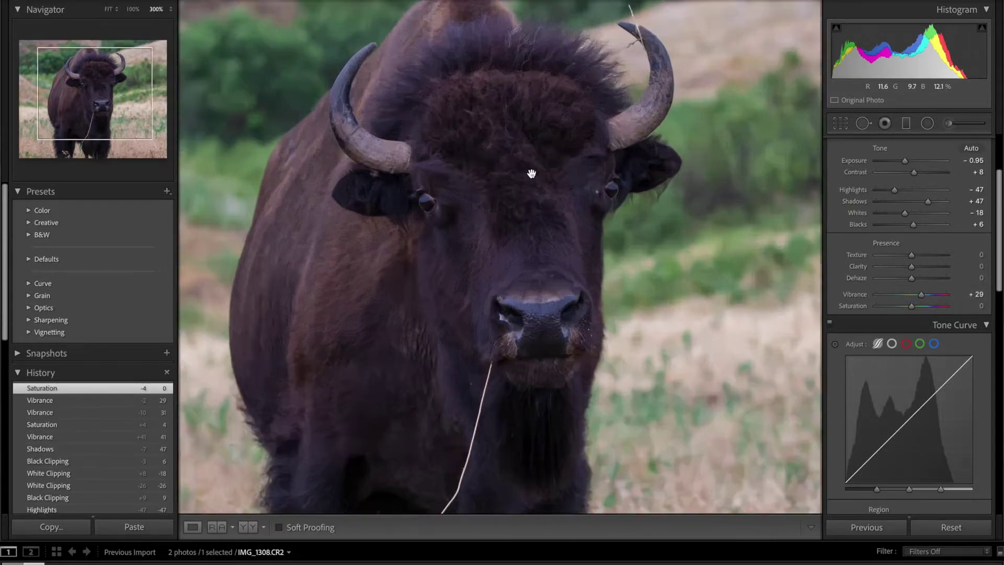
{"action": "left_click_drag", "start_coordinate": [477, 71], "coordinate": [623, 88]}
{"action": "left_click", "coordinate": [554, 210]}
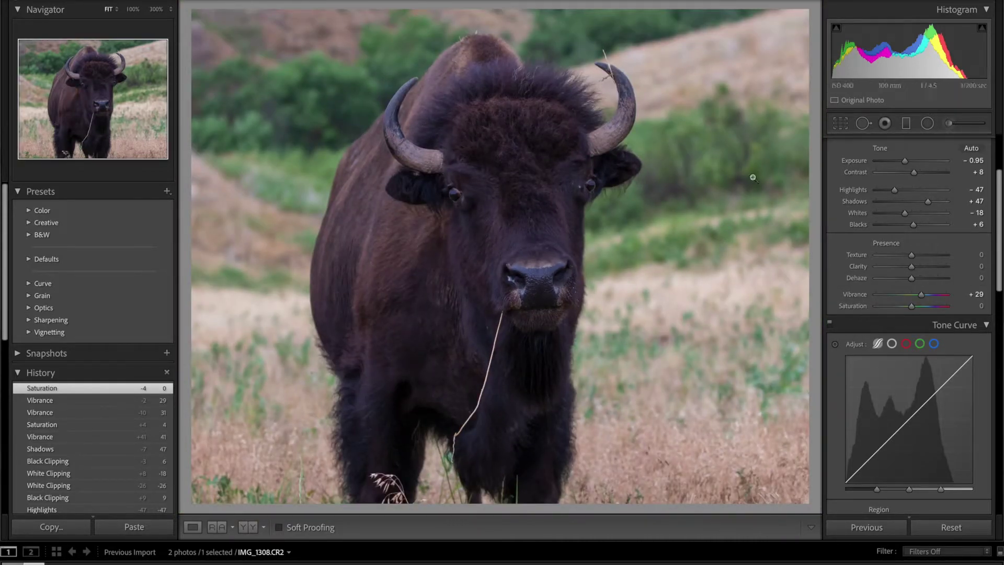
Shape the tone curve with Highlights at +9, Lights at +2, Darks at -4 and Shadows at -4
{"action": "scroll", "coordinate": [957, 235], "scroll_direction": "down", "scroll_amount": 2}
{"action": "left_click_drag", "start_coordinate": [951, 345], "coordinate": [952, 339]}
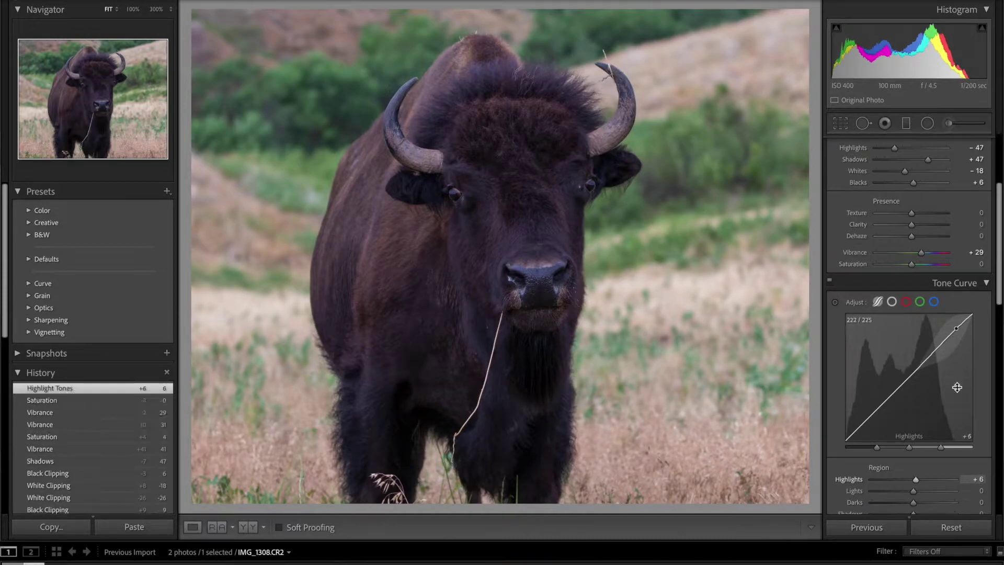
{"action": "scroll", "coordinate": [957, 387], "scroll_direction": "down", "scroll_amount": 3}
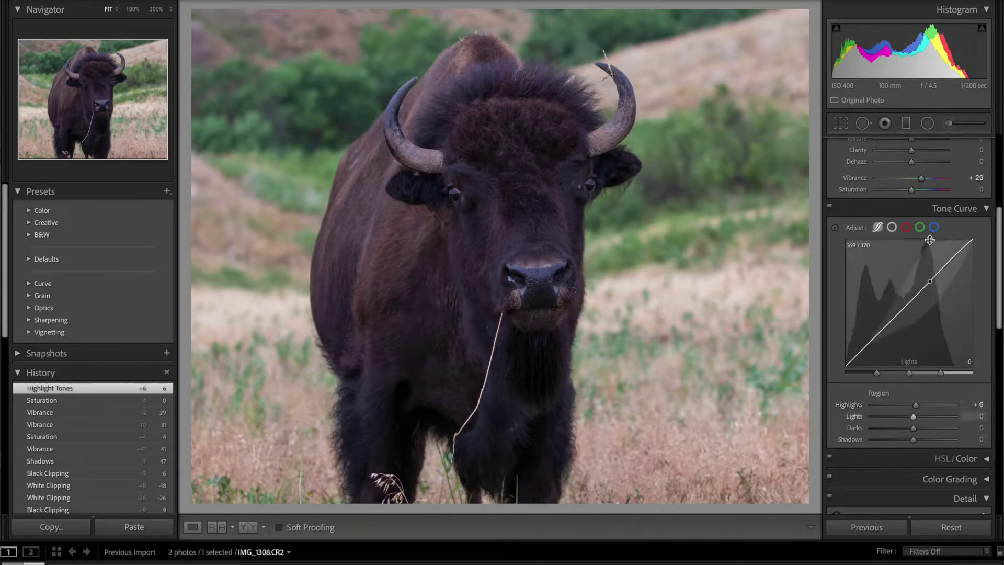
{"action": "left_click_drag", "start_coordinate": [943, 267], "coordinate": [863, 343]}
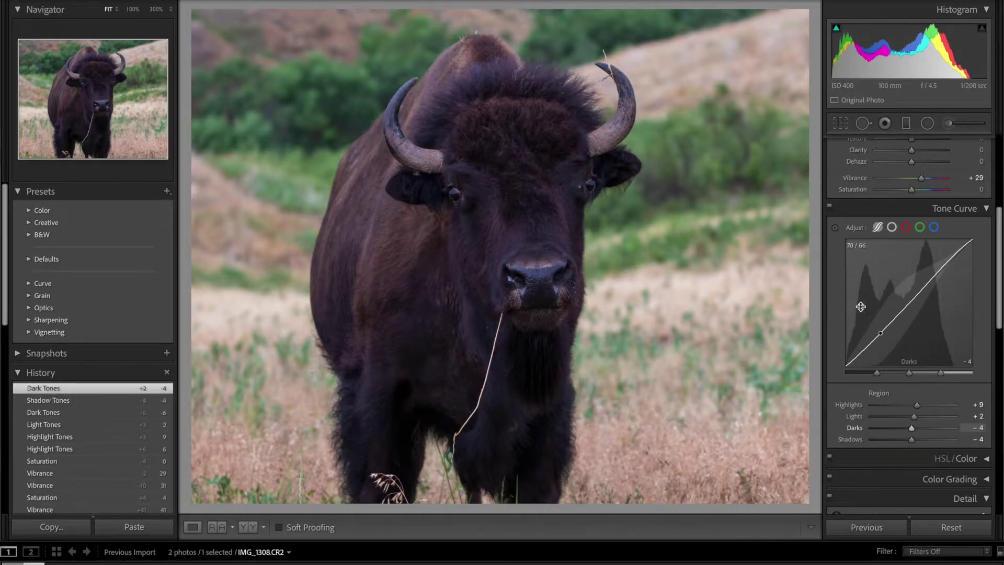
Reduce Vibrance to +20 and set the basic Contrast back to 0
{"action": "left_click_drag", "start_coordinate": [915, 272], "coordinate": [912, 275]}
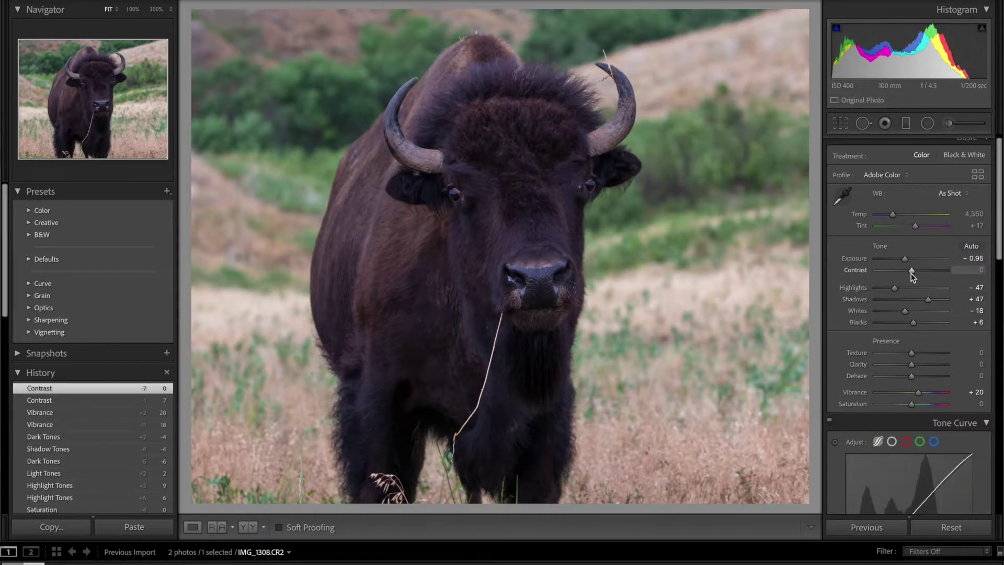
{"action": "scroll", "coordinate": [927, 313], "scroll_direction": "down", "scroll_amount": 6}
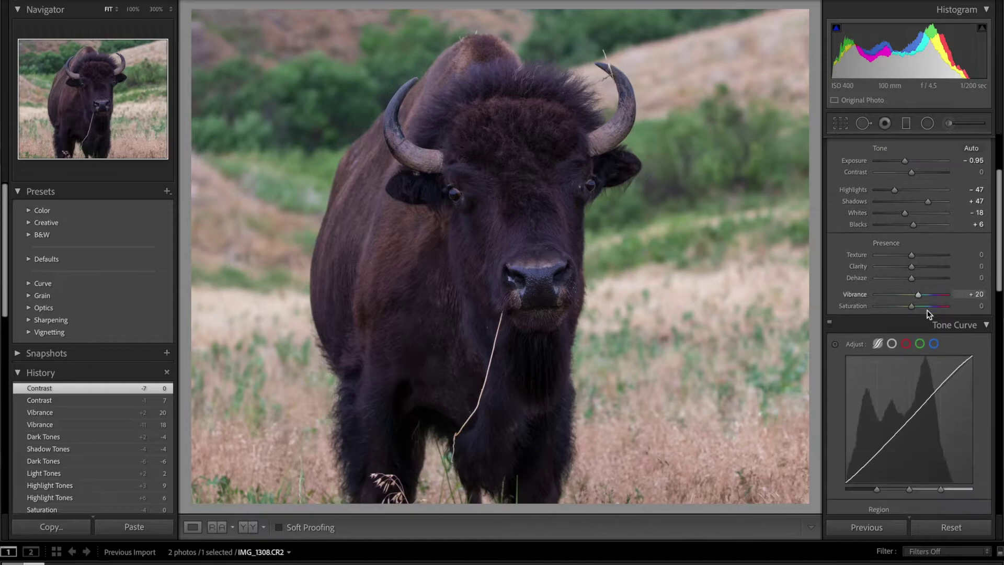
Set the sharpening Masking to 64 and inspect the horn and fur detail up close
{"action": "scroll", "coordinate": [917, 337], "scroll_direction": "down", "scroll_amount": 4}
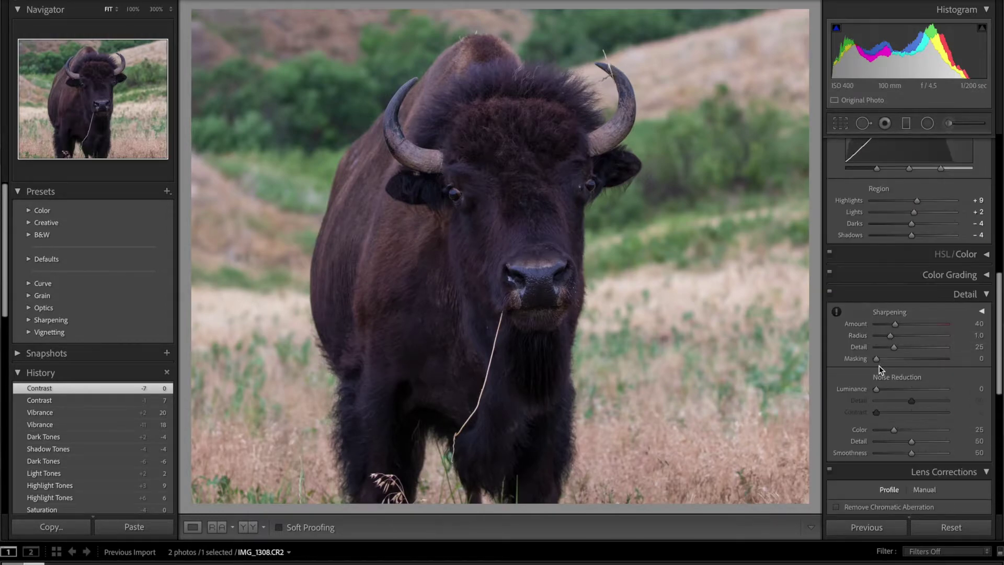
{"action": "scroll", "coordinate": [884, 358], "scroll_direction": "down", "scroll_amount": 1}
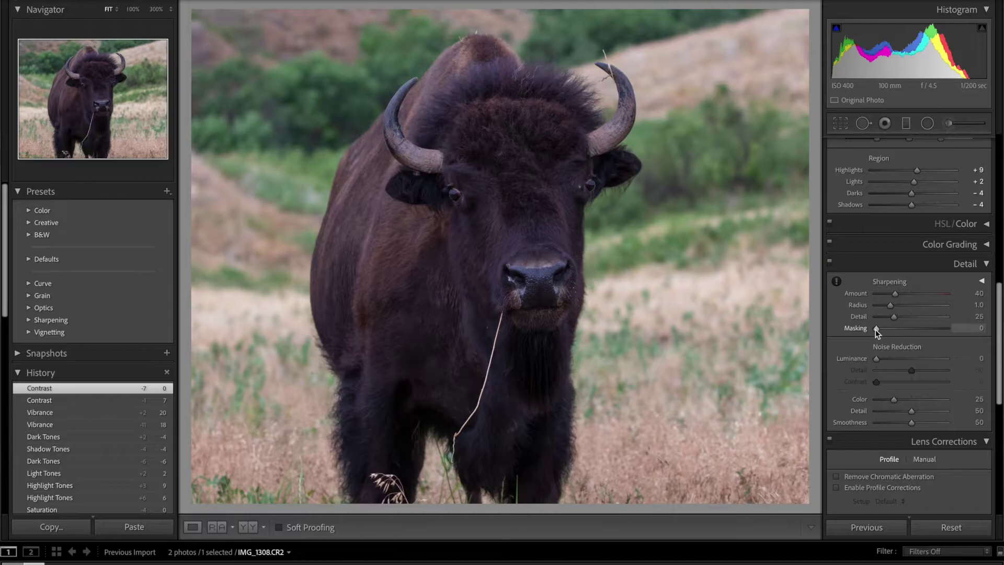
{"action": "left_click_drag", "start_coordinate": [877, 329], "coordinate": [923, 306]}
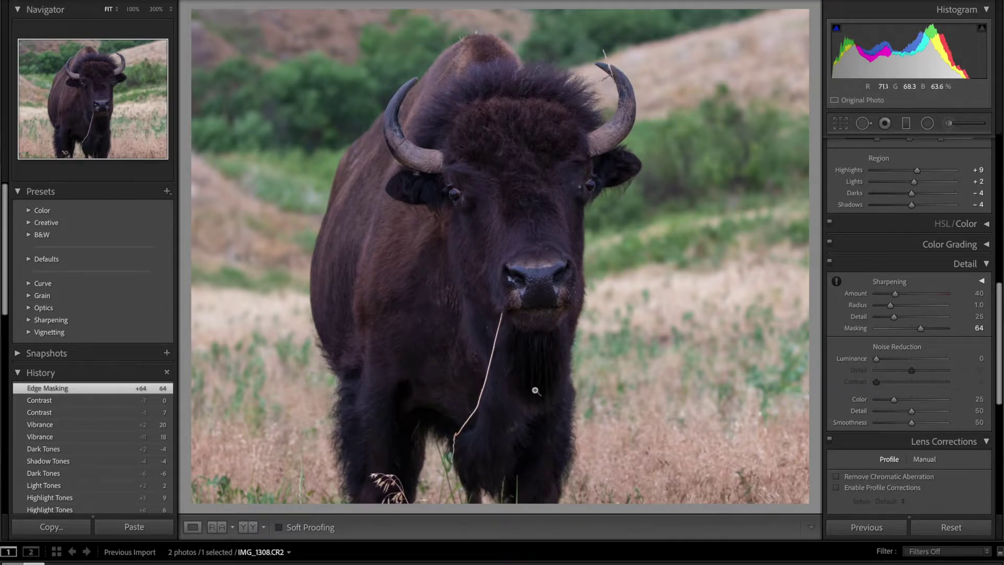
{"action": "left_click", "coordinate": [442, 140]}
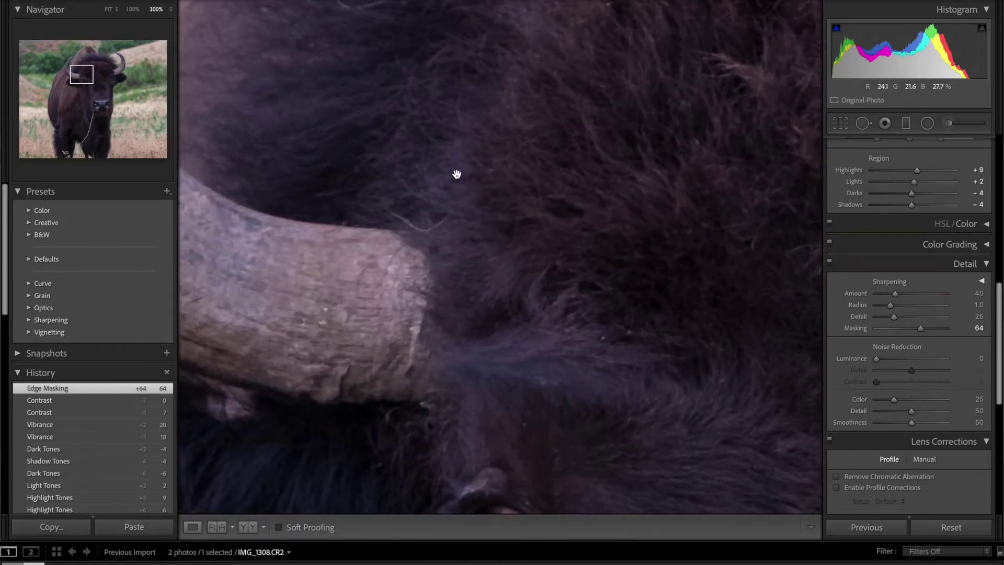
{"action": "left_click", "coordinate": [522, 181]}
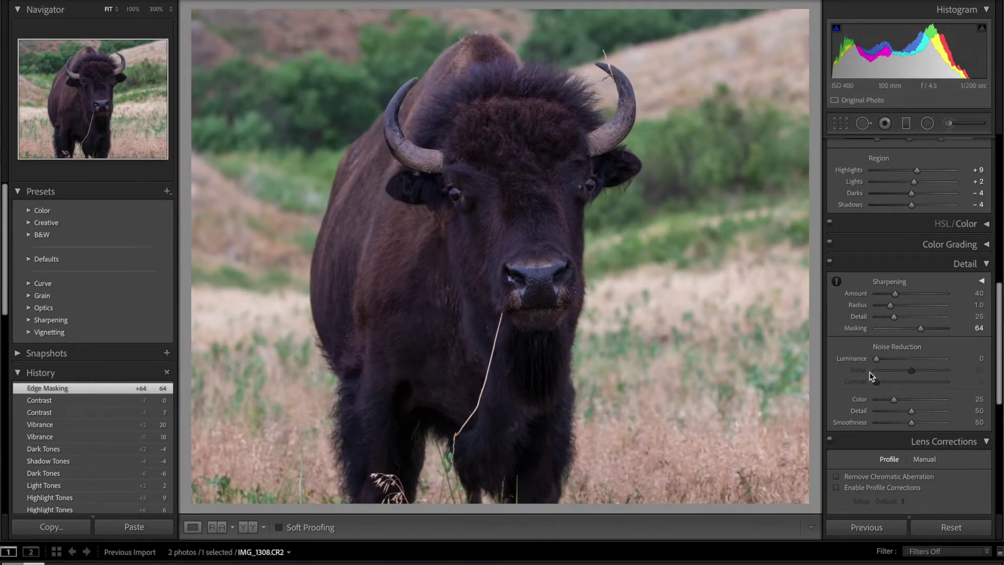
Try a sharpening Amount of 48, reset it to 40, and inspect the bison's face up close
{"action": "left_click_drag", "start_coordinate": [906, 296], "coordinate": [899, 296]}
{"action": "double_click", "coordinate": [898, 294]}
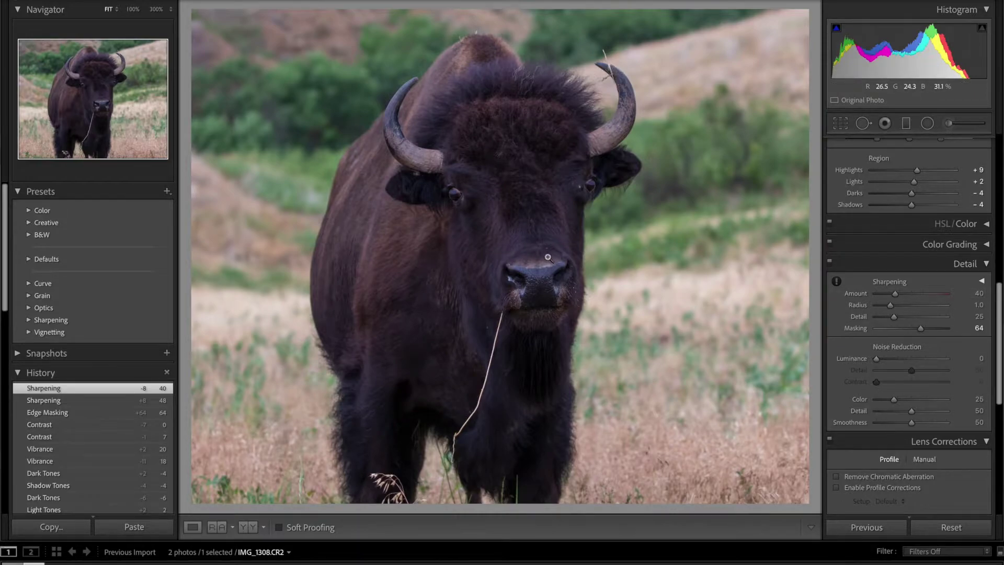
{"action": "left_click", "coordinate": [549, 230]}
{"action": "left_click", "coordinate": [499, 145]}
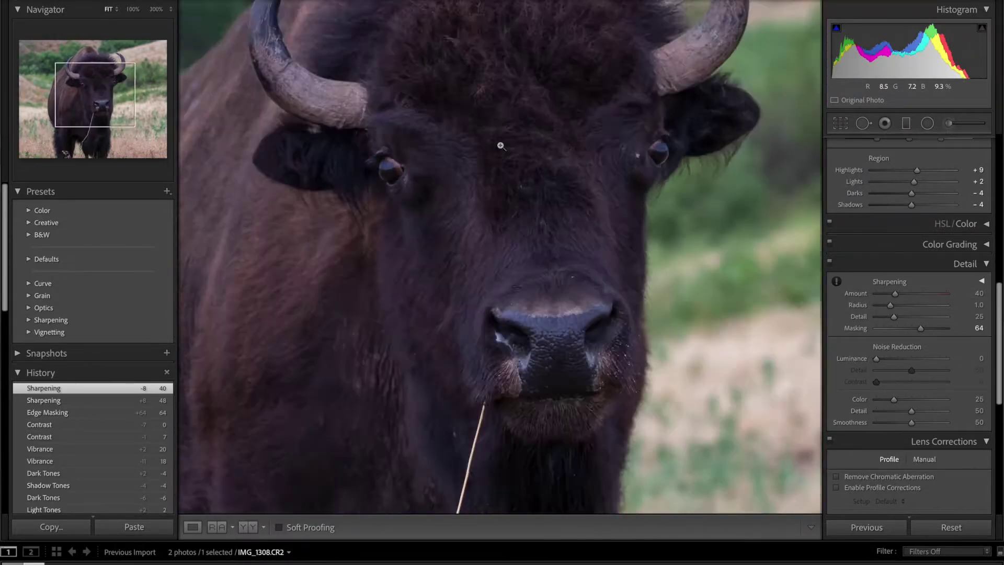
Turn on Remove Chromatic Aberration in the lens corrections
{"action": "scroll", "coordinate": [858, 359], "scroll_direction": "down", "scroll_amount": 3}
{"action": "left_click", "coordinate": [838, 395]}
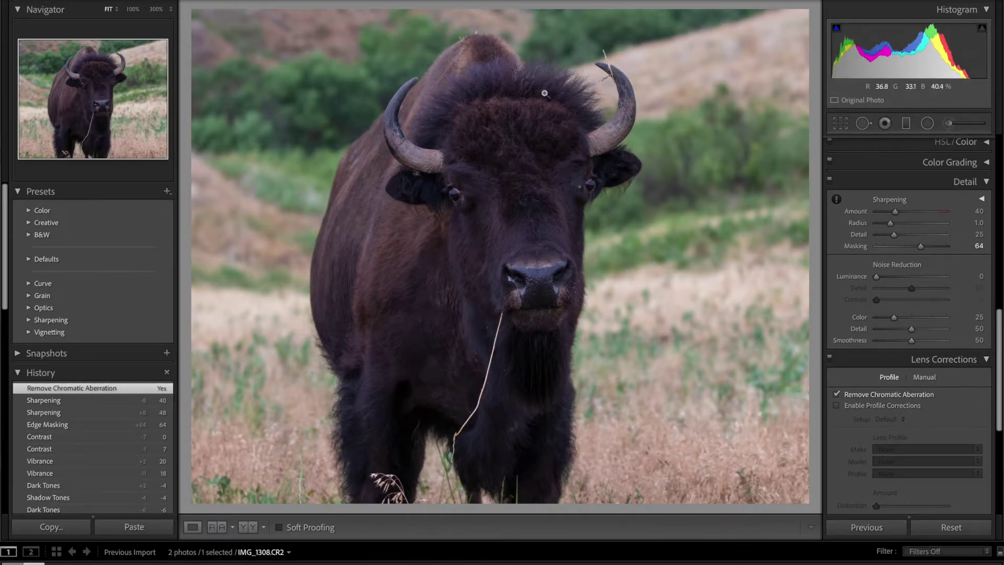
Try the lens profile corrections on and off twice to compare them, leaving them disabled
{"action": "left_click", "coordinate": [837, 407]}
{"action": "left_click", "coordinate": [838, 408]}
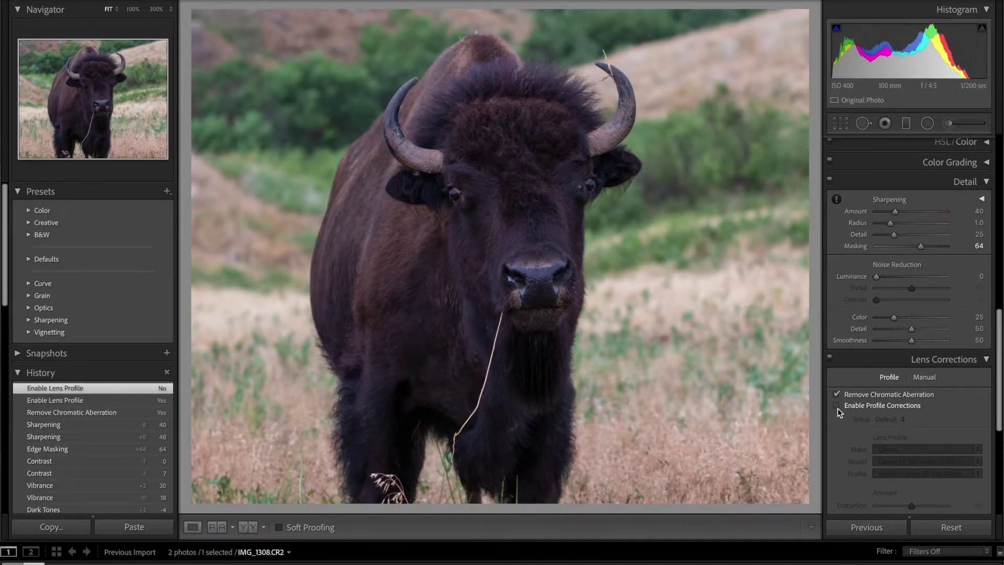
{"action": "left_click", "coordinate": [837, 408]}
{"action": "left_click", "coordinate": [837, 407]}
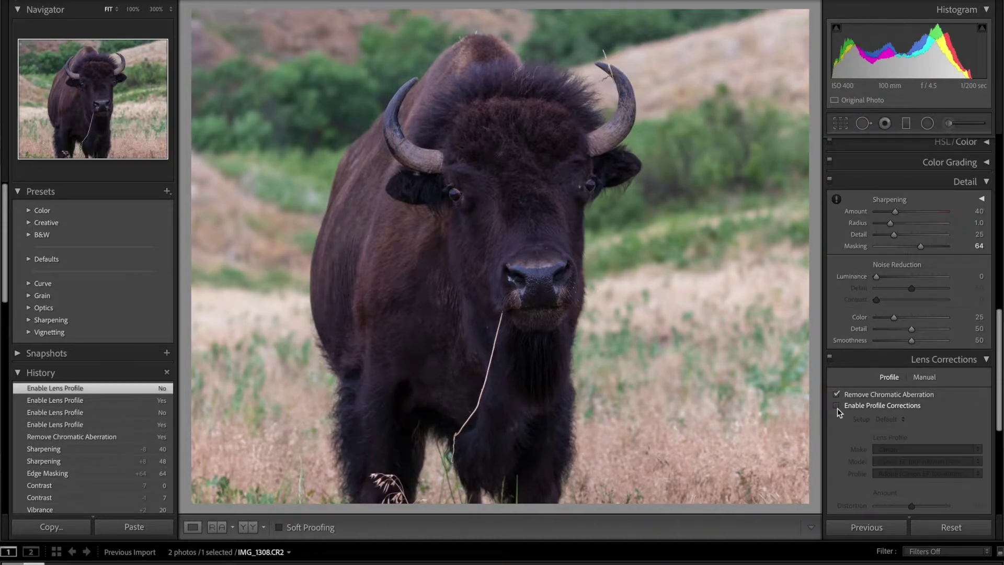
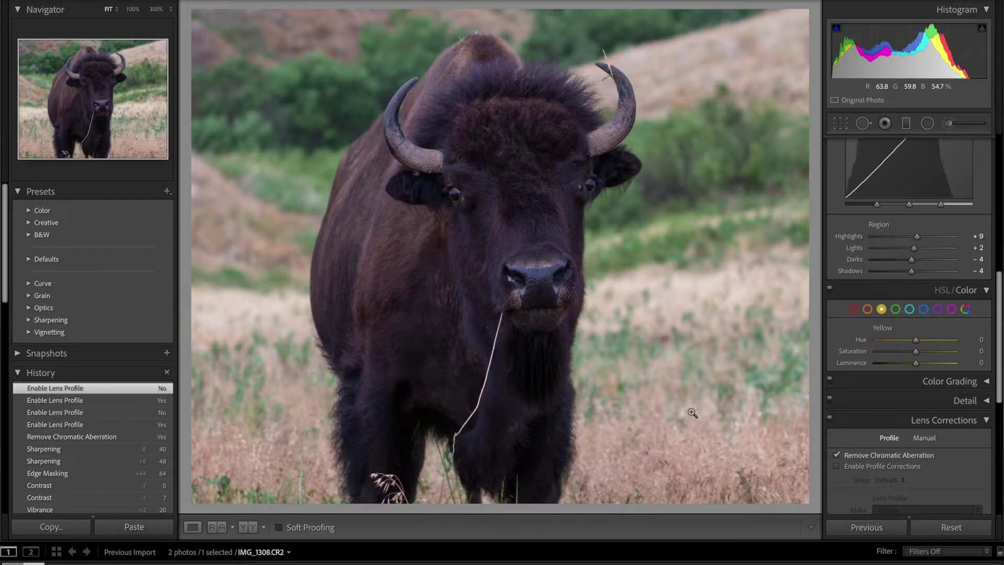
Set Yellow Hue to -18, Yellow Saturation to +33, Yellow Luminance to -10 and Green Saturation to +12 in the HSL colour adjustments
{"action": "mouse_move", "coordinate": [916, 353]}
{"action": "left_mouse_down"}
{"action": "mouse_move", "coordinate": [930, 352]}
{"action": "mouse_move", "coordinate": [909, 344]}
{"action": "mouse_move", "coordinate": [912, 363]}
{"action": "left_mouse_up"}
{"action": "left_click", "coordinate": [896, 310]}
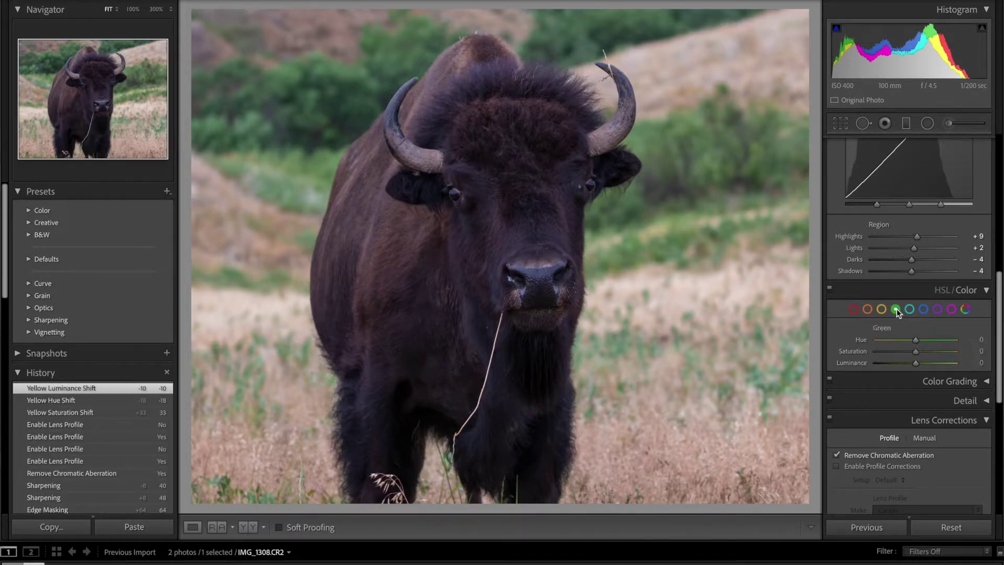
{"action": "left_click_drag", "start_coordinate": [916, 351], "coordinate": [923, 350]}
Set Purple Saturation to -22, Orange Saturation to +40 and Red Saturation to +17
{"action": "left_click", "coordinate": [939, 310]}
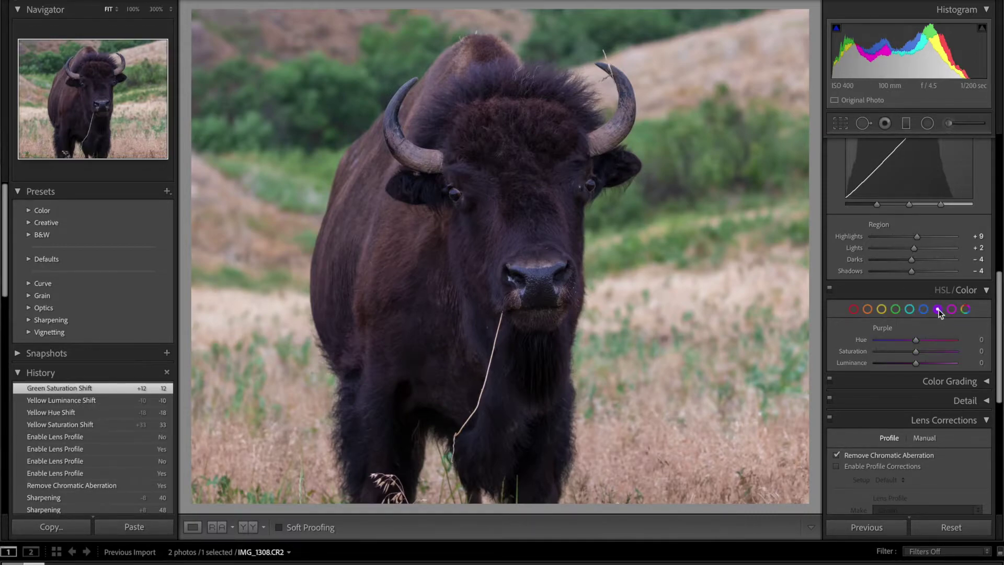
{"action": "left_click_drag", "start_coordinate": [915, 355], "coordinate": [908, 356]}
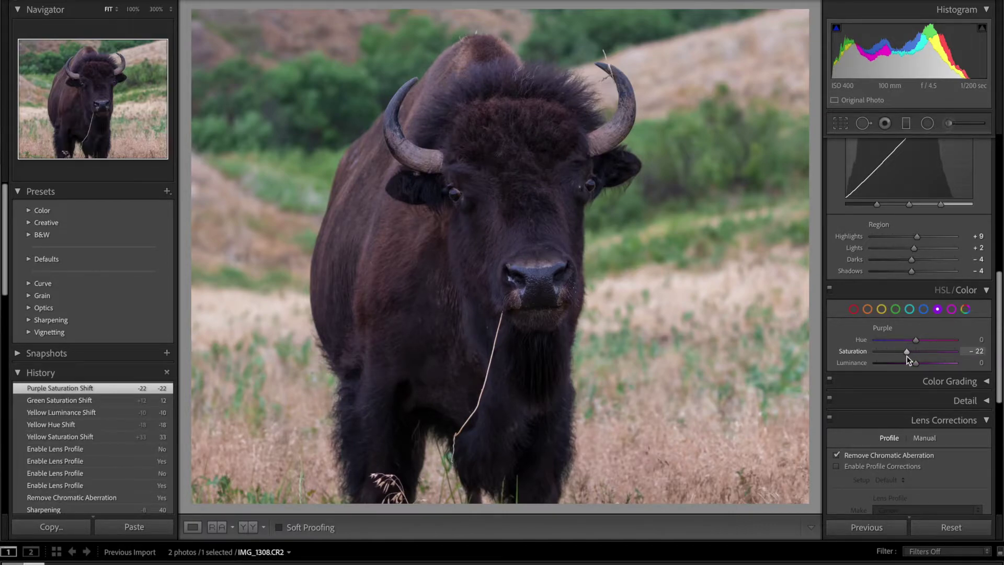
{"action": "left_click", "coordinate": [868, 309]}
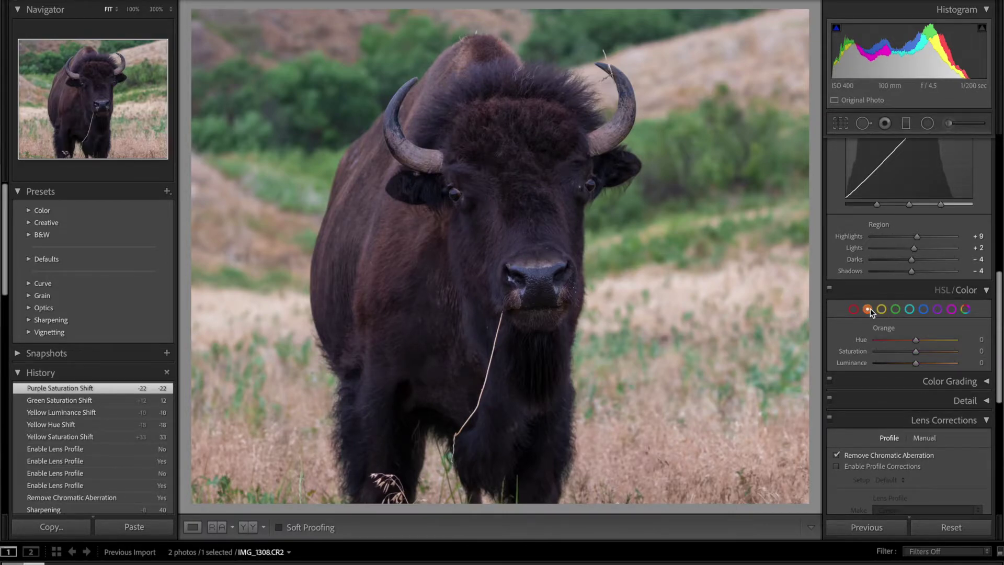
{"action": "mouse_move", "coordinate": [916, 352]}
{"action": "left_mouse_down"}
{"action": "mouse_move", "coordinate": [973, 361]}
{"action": "mouse_move", "coordinate": [918, 358]}
{"action": "mouse_move", "coordinate": [930, 357]}
{"action": "left_mouse_up"}
{"action": "left_click", "coordinate": [853, 309]}
{"action": "mouse_move", "coordinate": [915, 352]}
{"action": "left_mouse_down"}
{"action": "mouse_move", "coordinate": [974, 352]}
{"action": "mouse_move", "coordinate": [868, 347]}
{"action": "mouse_move", "coordinate": [979, 359]}
{"action": "mouse_move", "coordinate": [858, 361]}
{"action": "mouse_move", "coordinate": [953, 365]}
{"action": "mouse_move", "coordinate": [895, 364]}
{"action": "mouse_move", "coordinate": [921, 362]}
{"action": "left_mouse_up"}
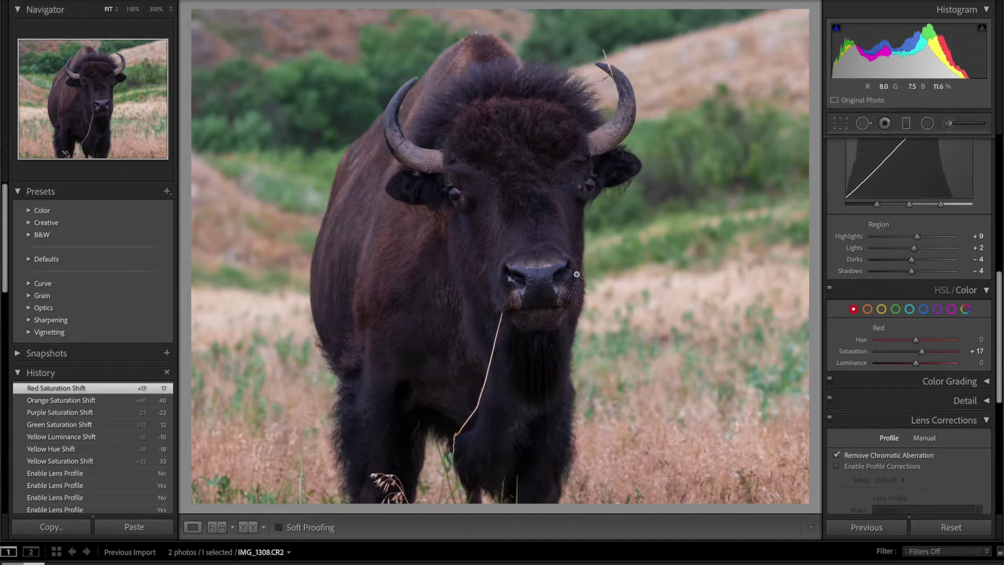
Try a white balance Temp of 4,576, return it to 4,350, and set Yellow Saturation to +9 and Purple Saturation to +3
{"action": "scroll", "coordinate": [965, 439], "scroll_direction": "up", "scroll_amount": 5}
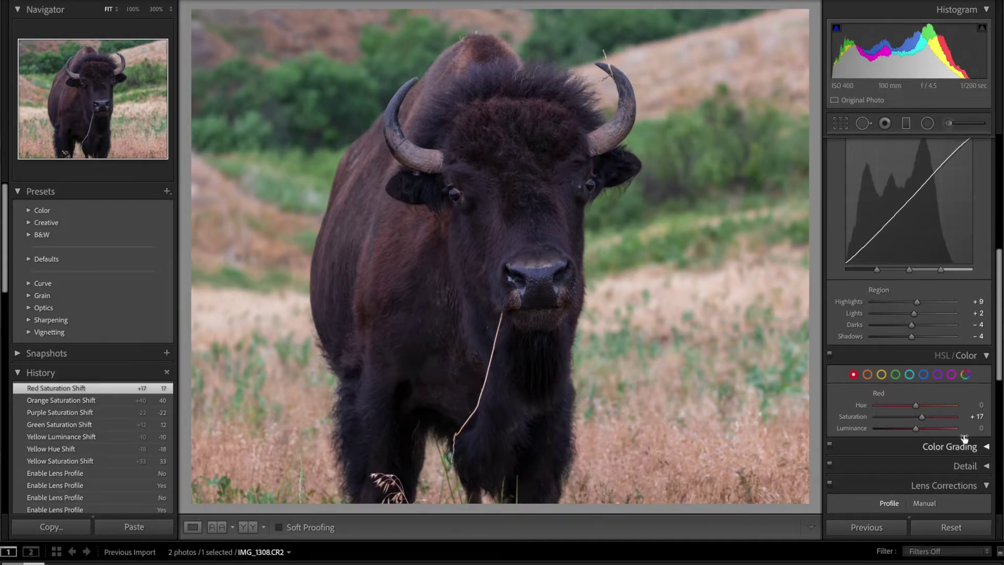
{"action": "scroll", "coordinate": [965, 438], "scroll_direction": "up", "scroll_amount": 8}
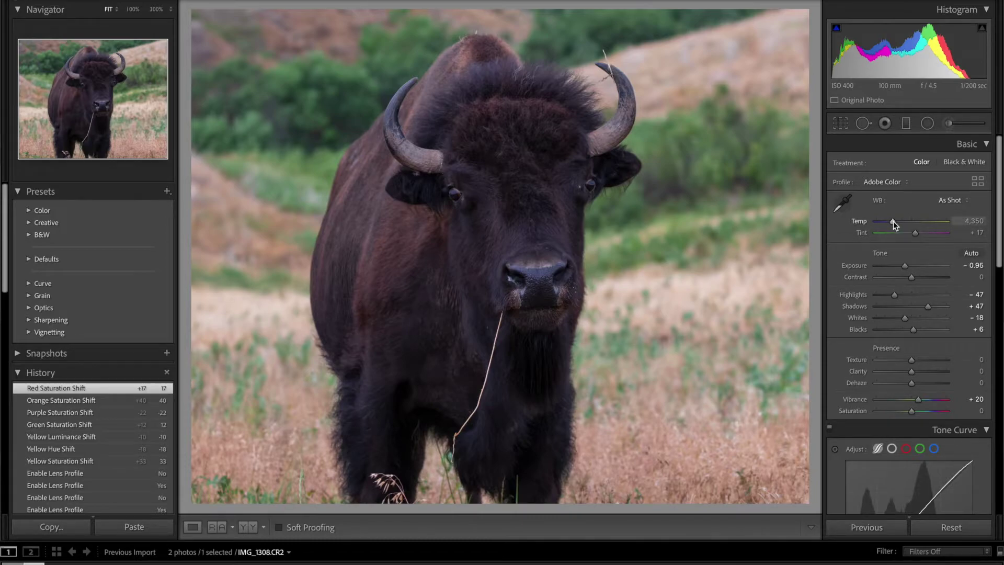
{"action": "left_click_drag", "start_coordinate": [893, 221], "coordinate": [896, 221]}
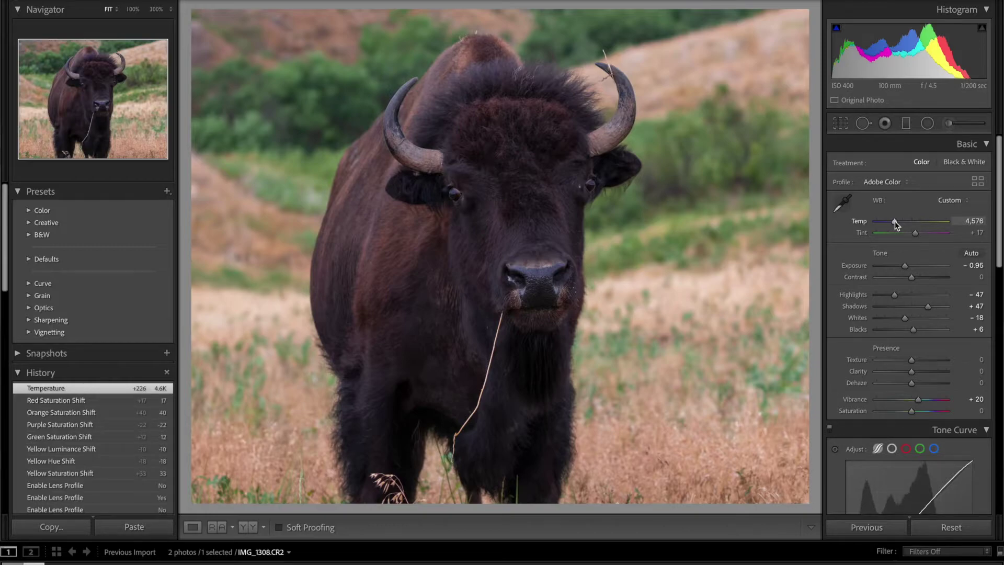
{"action": "left_click_drag", "start_coordinate": [895, 221], "coordinate": [890, 222]}
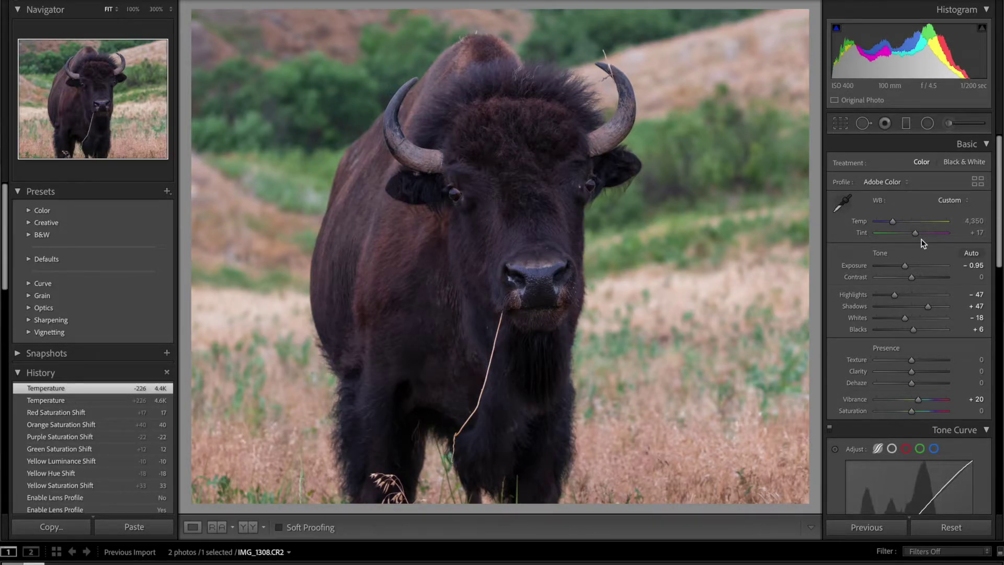
{"action": "left_click_drag", "start_coordinate": [895, 224], "coordinate": [896, 224]}
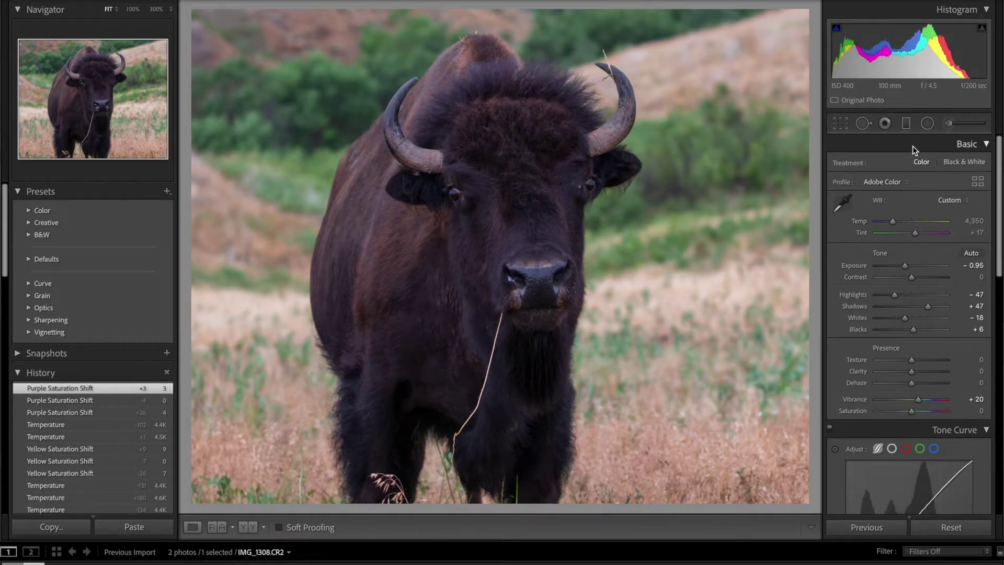
Add a large radial filter around the bison and centre it on the animal's face
{"action": "left_click", "coordinate": [928, 123]}
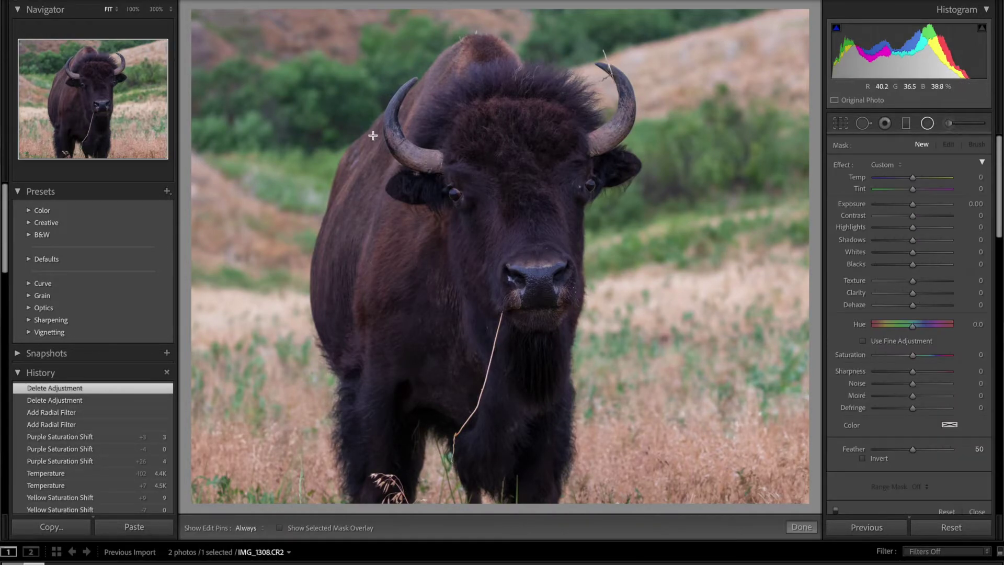
{"action": "left_click_drag", "start_coordinate": [488, 156], "coordinate": [742, 534]}
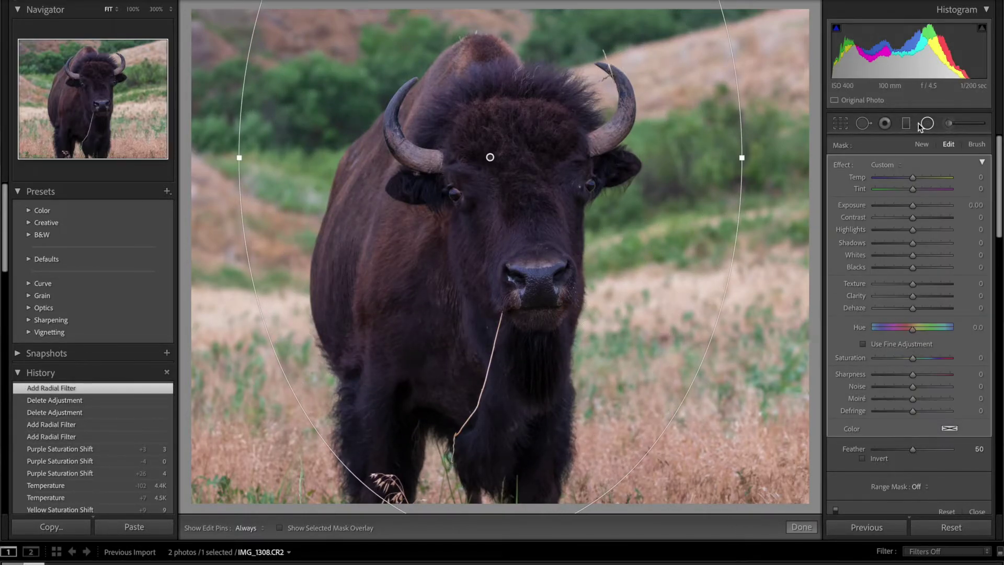
{"action": "left_click_drag", "start_coordinate": [490, 157], "coordinate": [494, 244]}
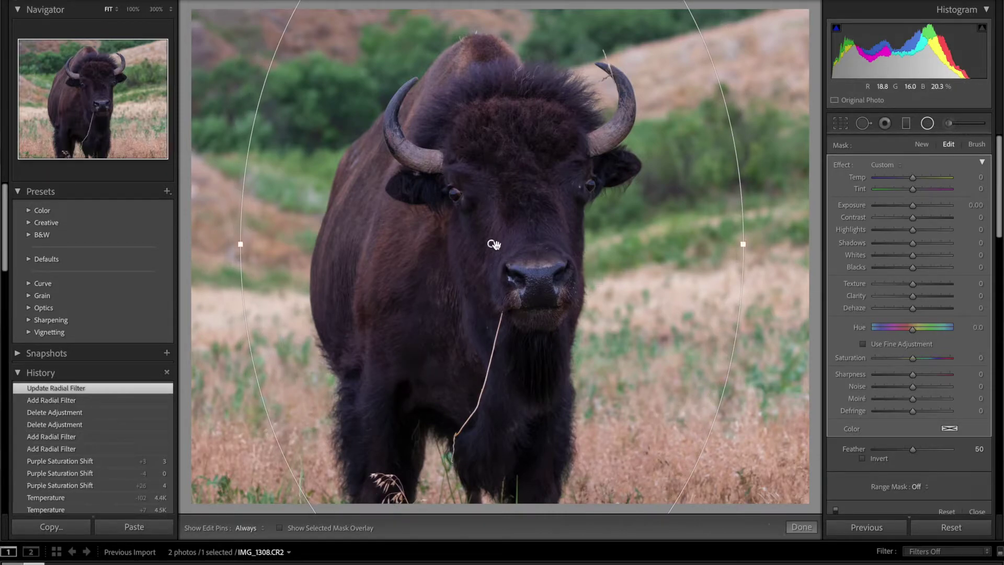
{"action": "mouse_move", "coordinate": [492, 245]}
Set the radial filter's Exposure to -0.61, slightly reduce its Clarity, and set the photo's basic Blacks to +15
{"action": "left_click_drag", "start_coordinate": [912, 208], "coordinate": [909, 209]}
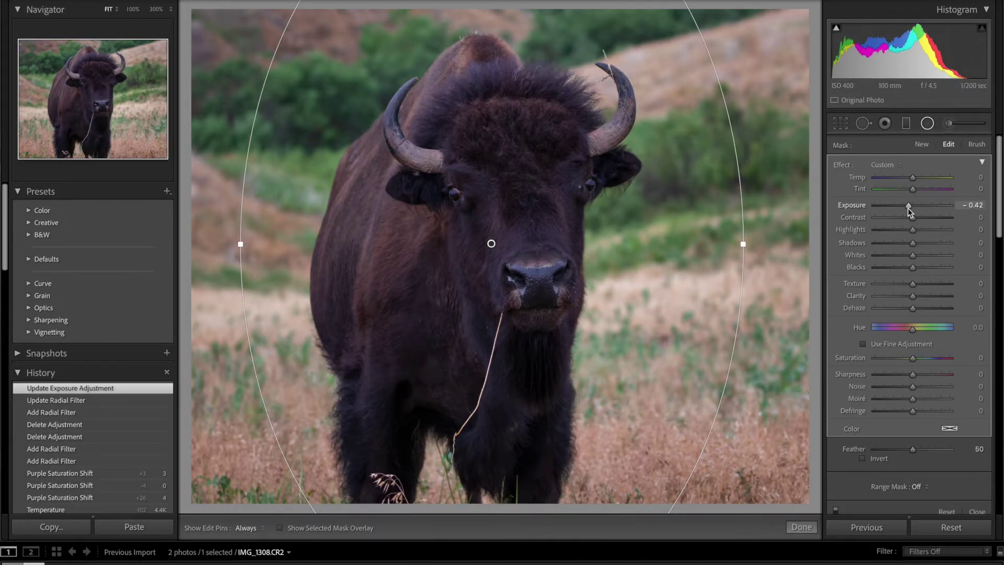
{"action": "left_click_drag", "start_coordinate": [908, 208], "coordinate": [906, 209]}
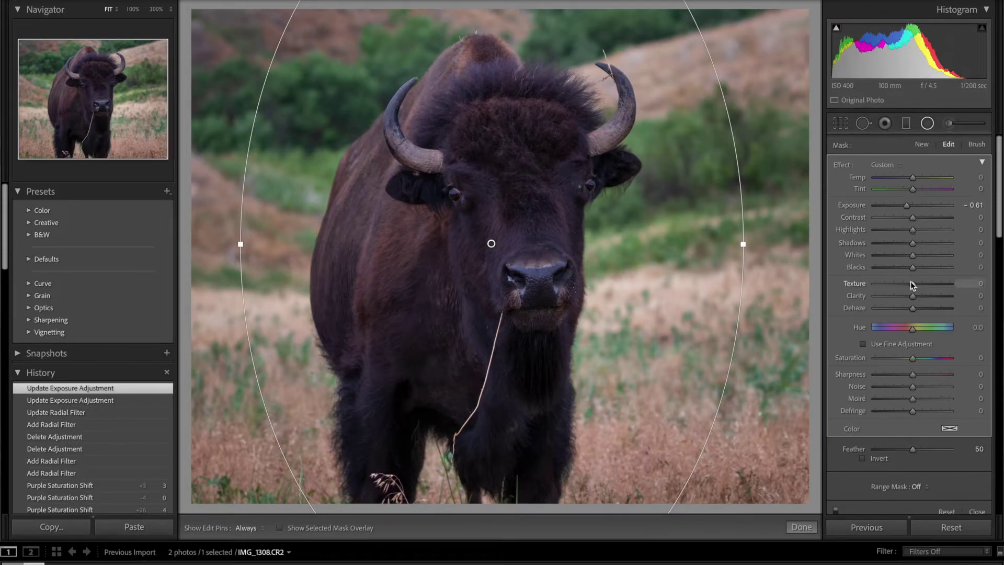
{"action": "left_click_drag", "start_coordinate": [914, 296], "coordinate": [910, 296]}
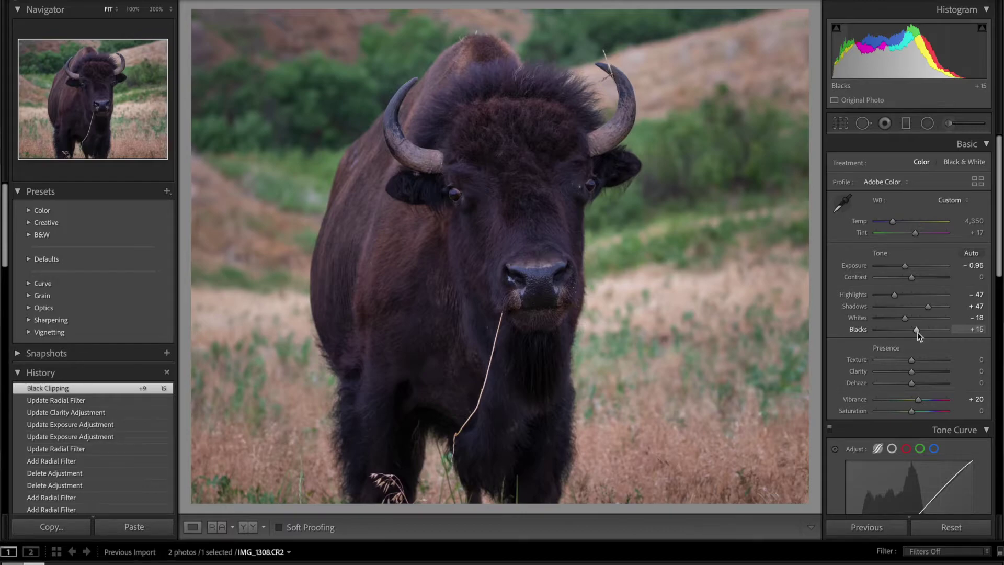
Compare the original import with the finished bison edit twice through the History, returning to the latest Black Clipping state
{"action": "scroll", "coordinate": [32, 484], "scroll_direction": "down", "scroll_amount": 10}
{"action": "scroll", "coordinate": [32, 482], "scroll_direction": "down", "scroll_amount": 8}
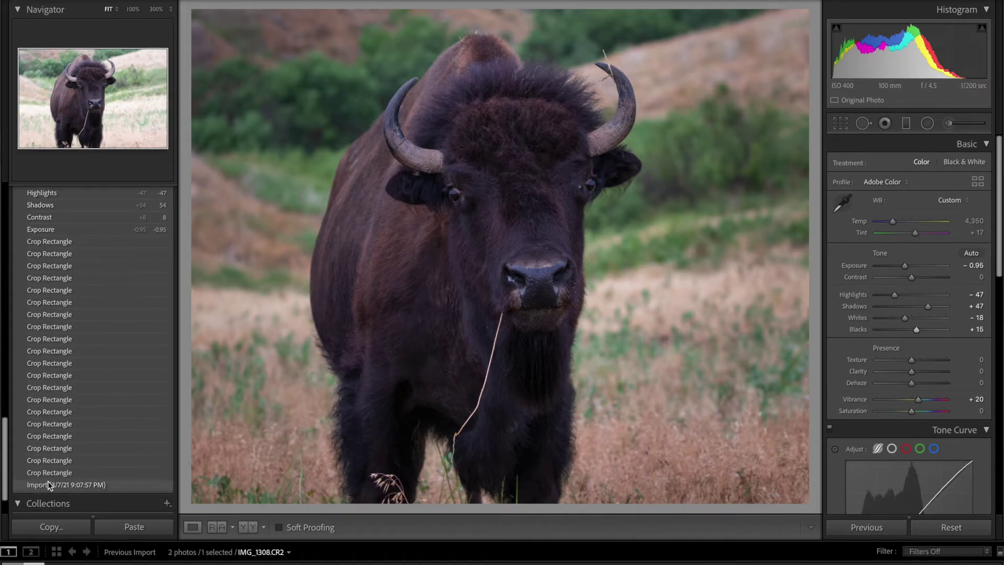
{"action": "left_click", "coordinate": [49, 484]}
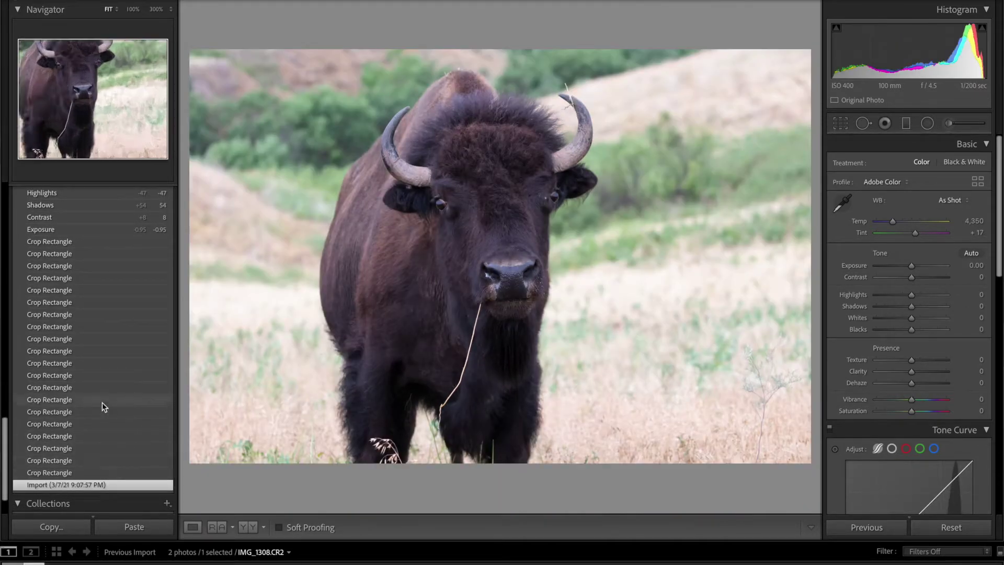
{"action": "scroll", "coordinate": [102, 402], "scroll_direction": "up", "scroll_amount": 15}
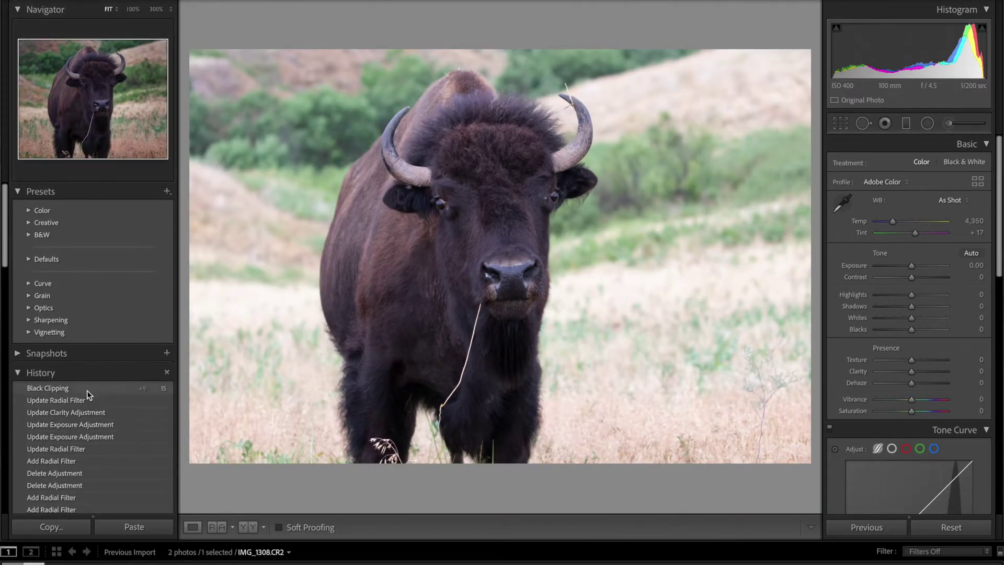
{"action": "left_click", "coordinate": [87, 393]}
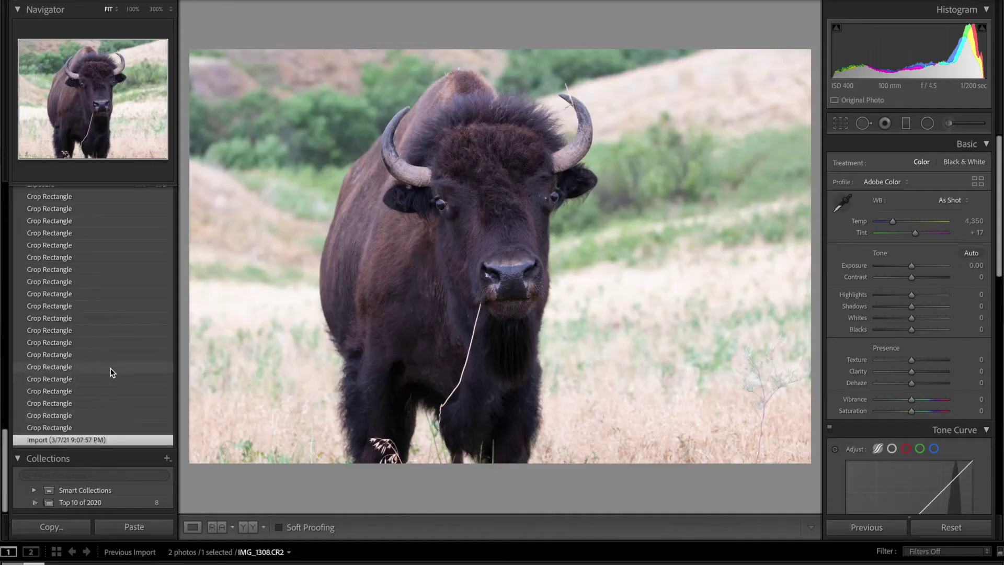
{"action": "scroll", "coordinate": [110, 372], "scroll_direction": "up", "scroll_amount": 15}
{"action": "scroll", "coordinate": [110, 366], "scroll_direction": "up", "scroll_amount": 10}
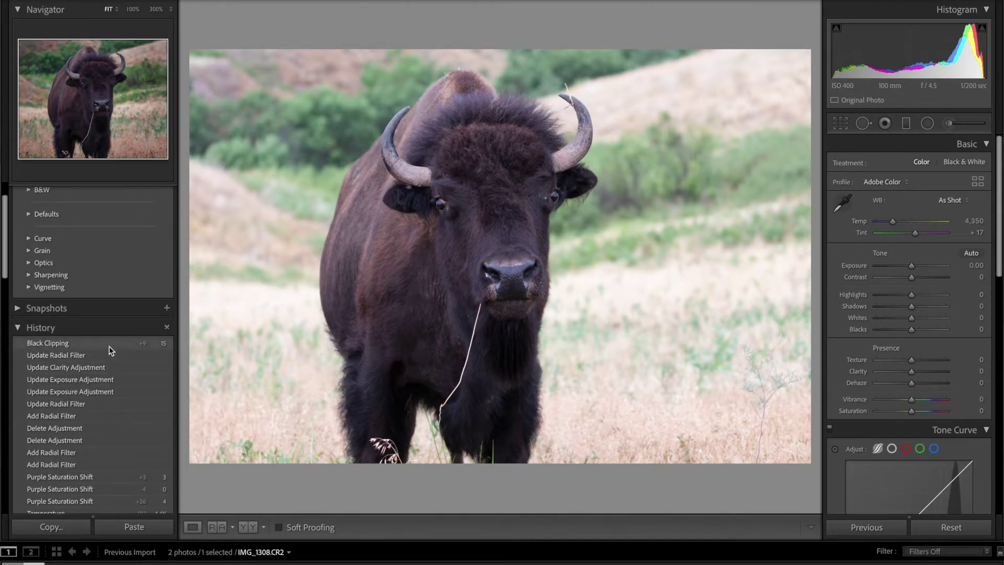
{"action": "left_click", "coordinate": [114, 343]}
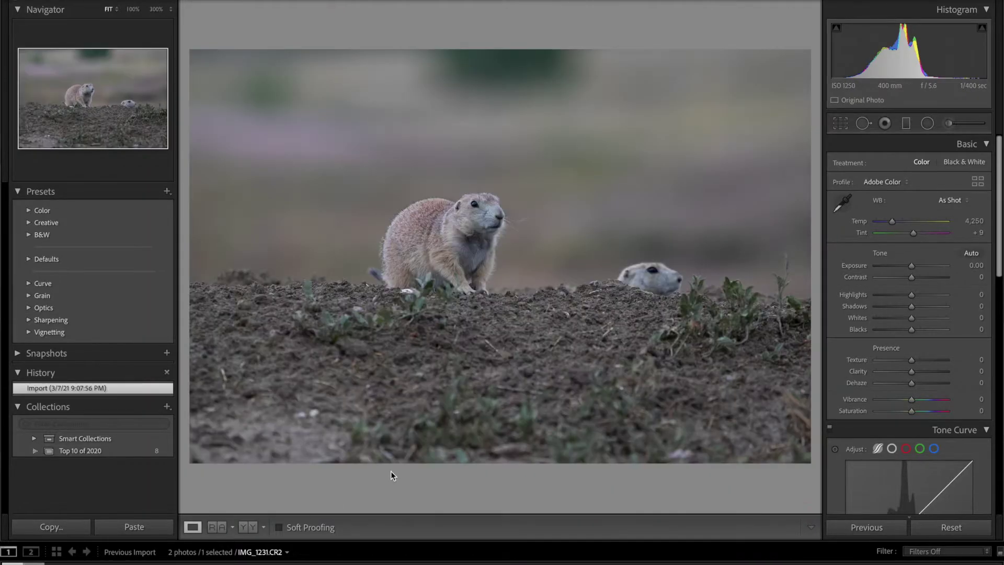
Start a crop on the prairie dog photo IMG_1231.CR2, compare the As Shot aspect, and choose the 4 x 5 / 8 x 10 aspect
{"action": "left_click", "coordinate": [847, 124]}
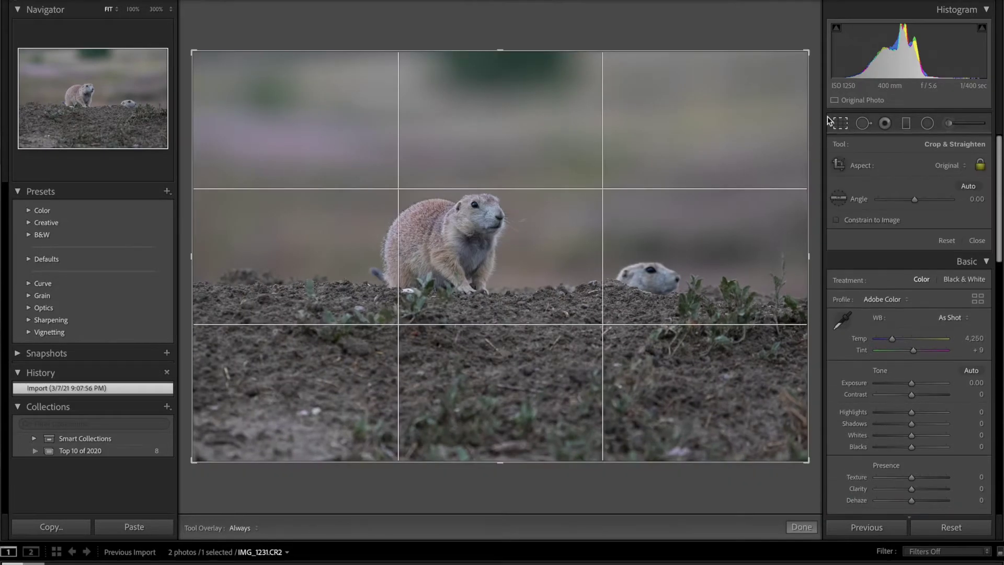
{"action": "left_click", "coordinate": [938, 166]}
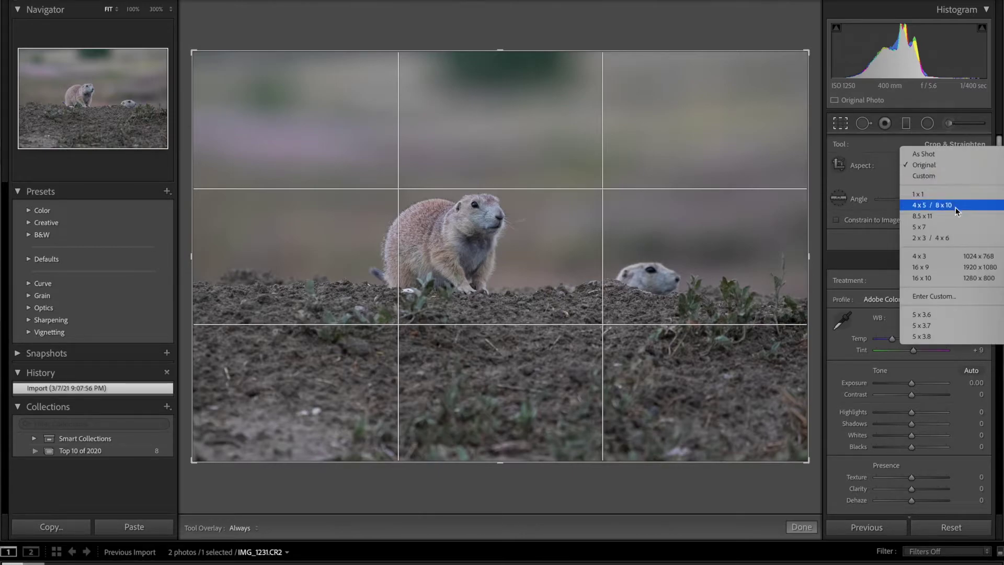
{"action": "left_click", "coordinate": [955, 207]}
{"action": "left_click", "coordinate": [942, 166]}
{"action": "left_click", "coordinate": [942, 112]}
{"action": "left_click", "coordinate": [947, 168]}
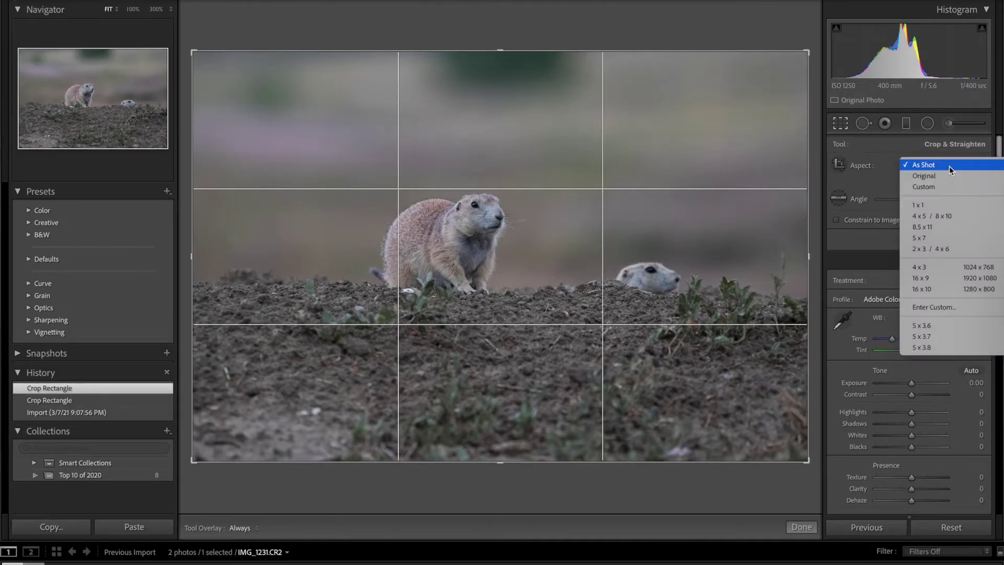
{"action": "left_click", "coordinate": [940, 217]}
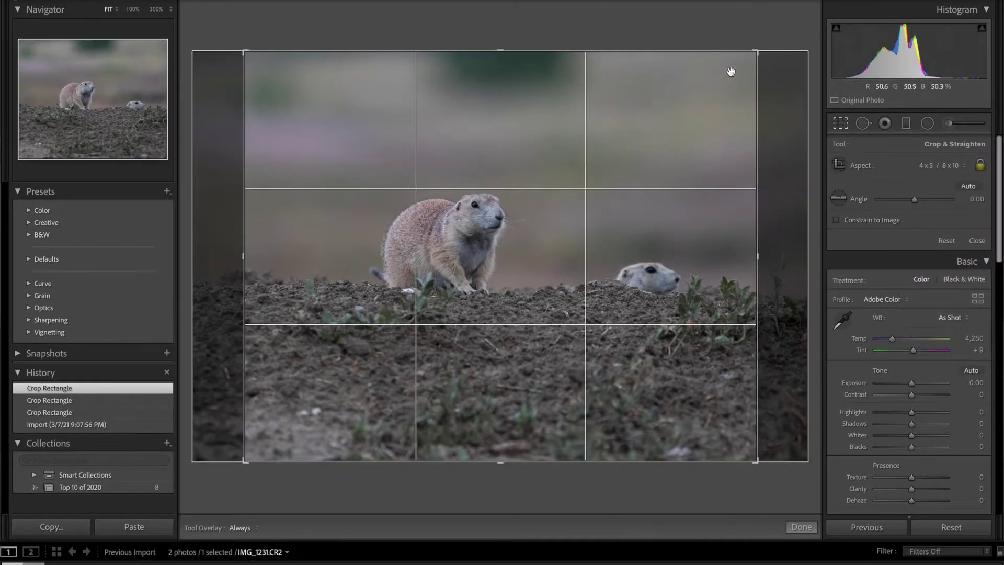
Tighten the crop around the standing prairie dog at an 8.5 x 11 aspect, excluding the second animal, and apply it
{"action": "left_click_drag", "start_coordinate": [756, 52], "coordinate": [690, 105]}
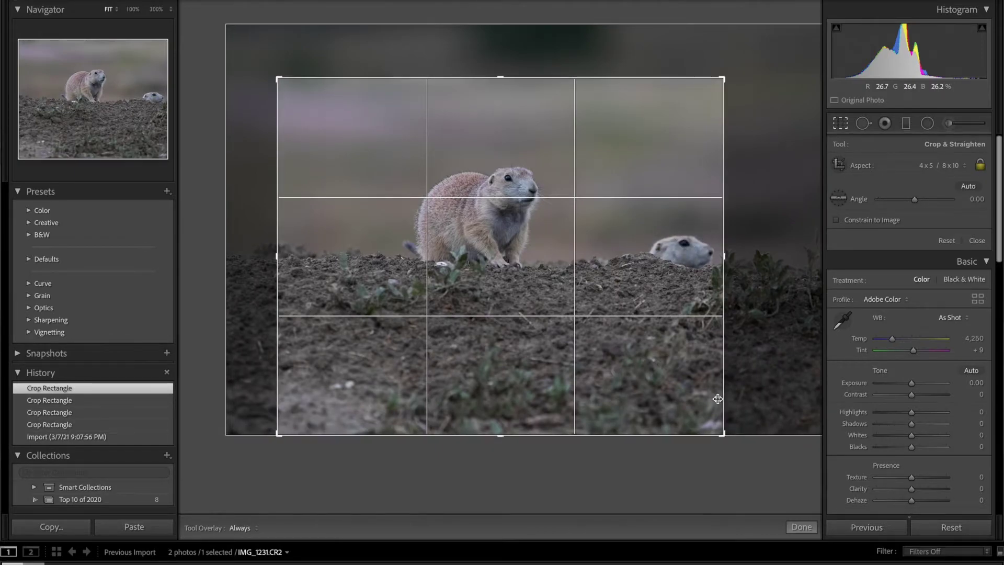
{"action": "left_click_drag", "start_coordinate": [724, 437], "coordinate": [628, 359]}
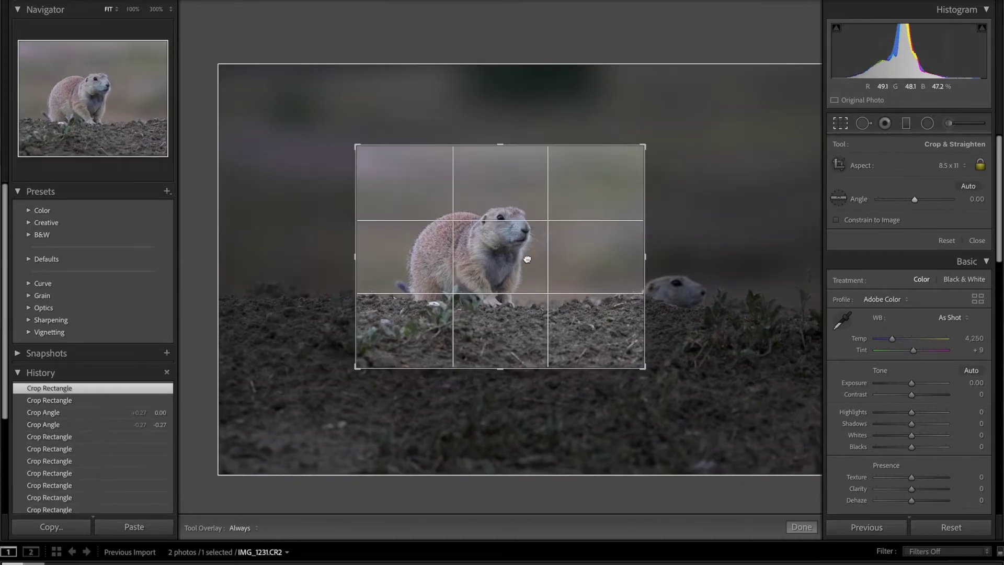
{"action": "left_click_drag", "start_coordinate": [527, 259], "coordinate": [539, 257]}
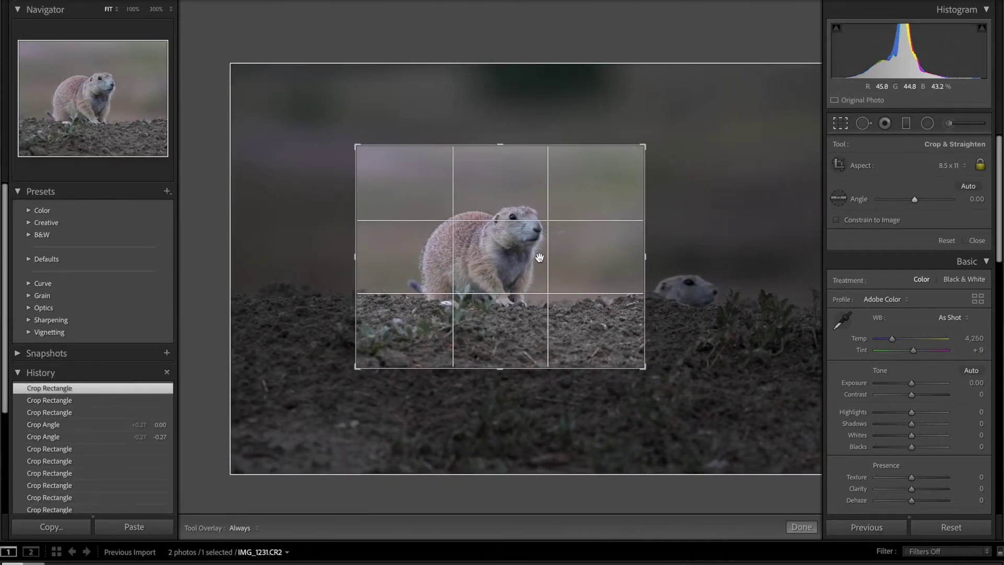
{"action": "left_click", "coordinate": [847, 126]}
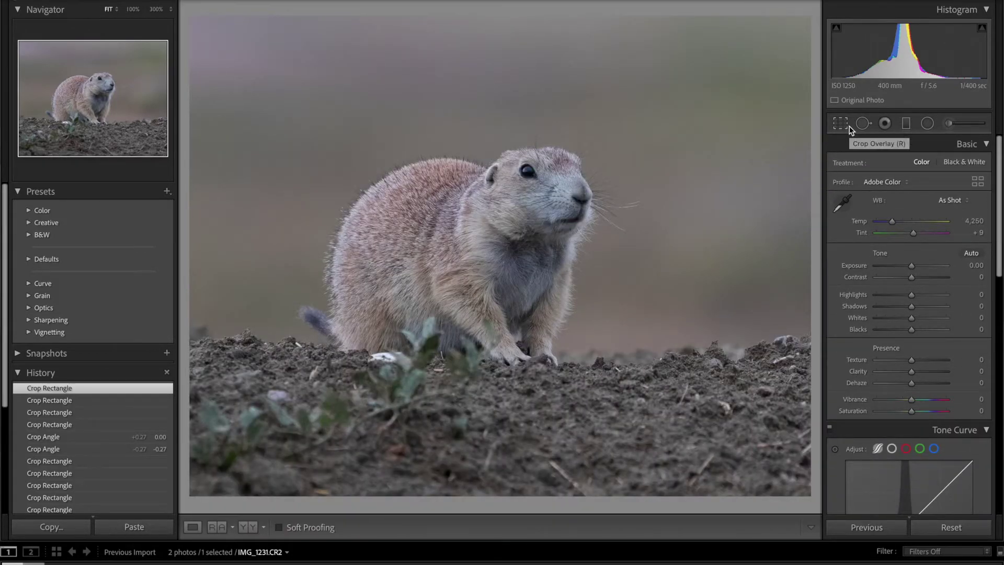
{"action": "left_click", "coordinate": [848, 127]}
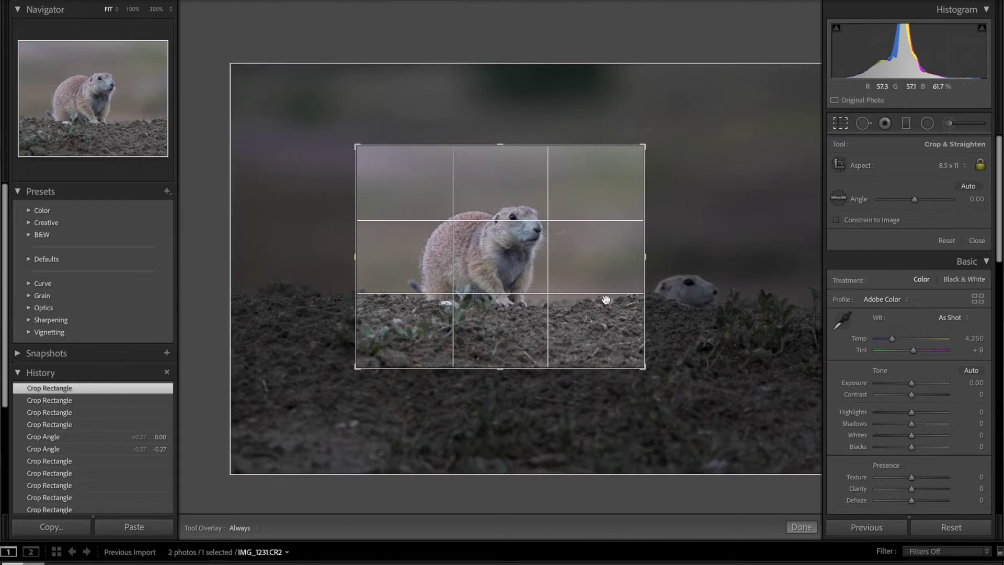
{"action": "left_click", "coordinate": [843, 126]}
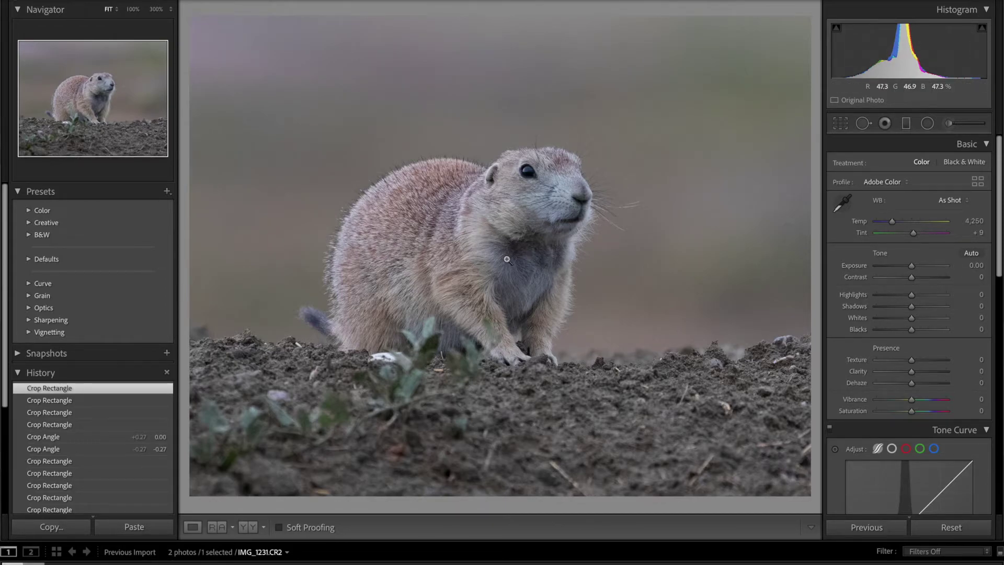
Set the prairie dog photo's Contrast to +10 and Vibrance to +33
{"action": "scroll", "coordinate": [905, 265], "scroll_direction": "down", "scroll_amount": 1}
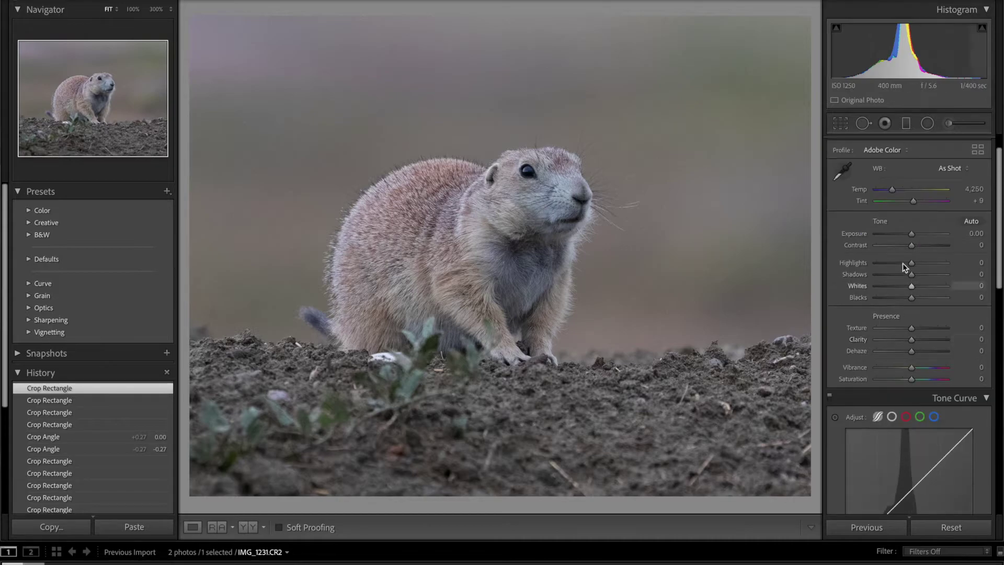
{"action": "left_click_drag", "start_coordinate": [912, 248], "coordinate": [915, 247]}
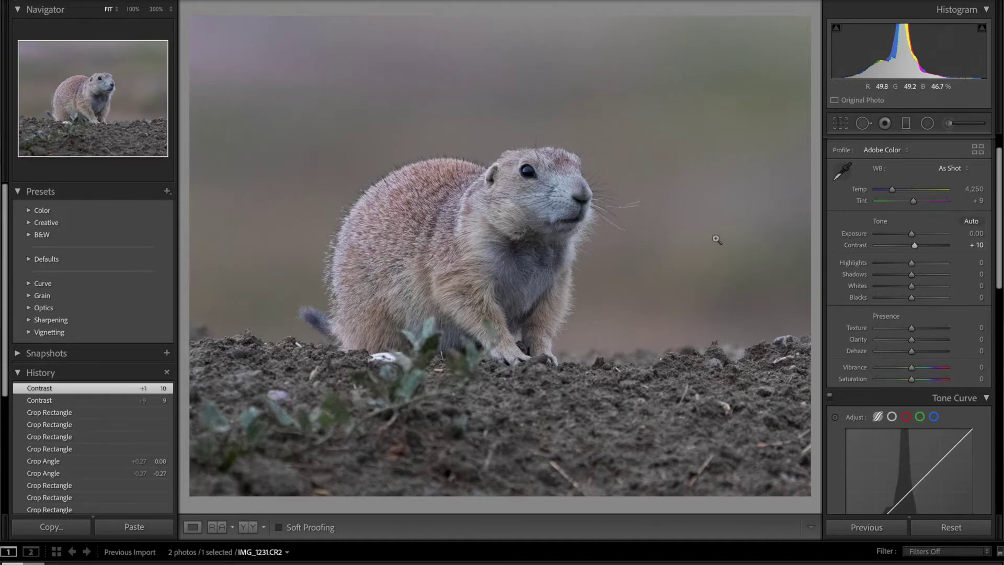
{"action": "scroll", "coordinate": [915, 364], "scroll_direction": "down", "scroll_amount": 1}
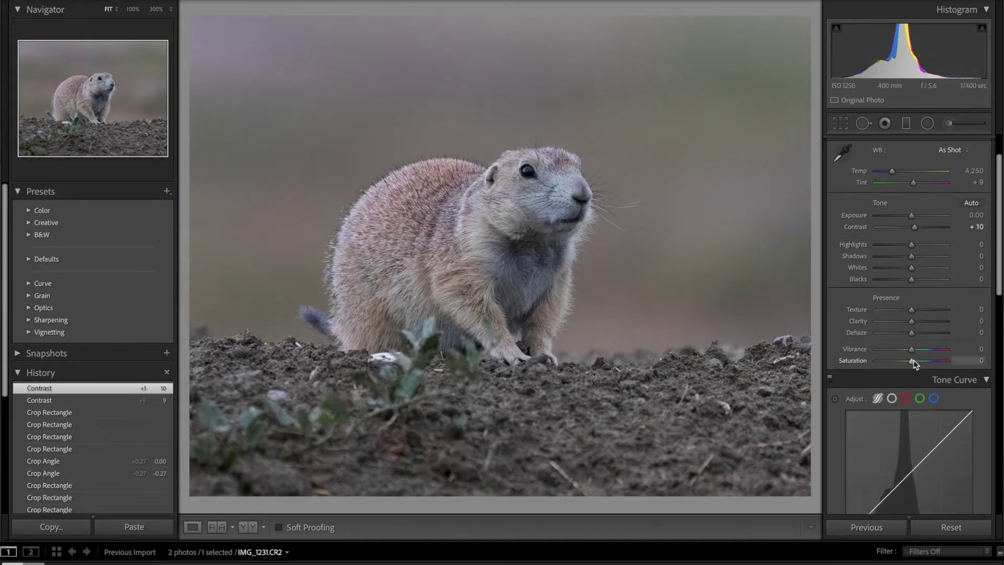
{"action": "left_click_drag", "start_coordinate": [912, 354], "coordinate": [919, 354]}
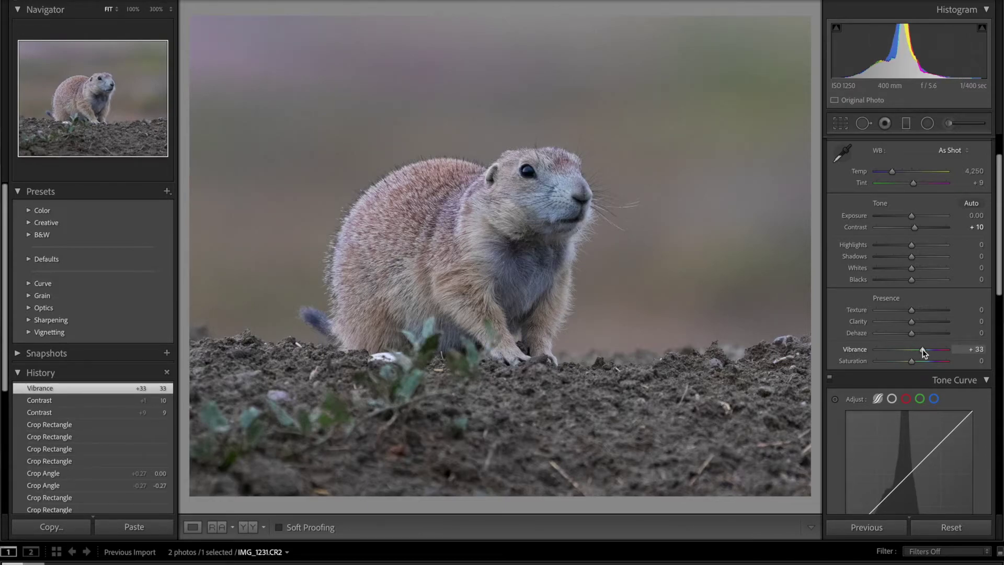
Warm the white balance to a Temp of 4,559, trying a small Tint shift but keeping Tint at +9
{"action": "scroll", "coordinate": [915, 281], "scroll_direction": "up", "scroll_amount": 2}
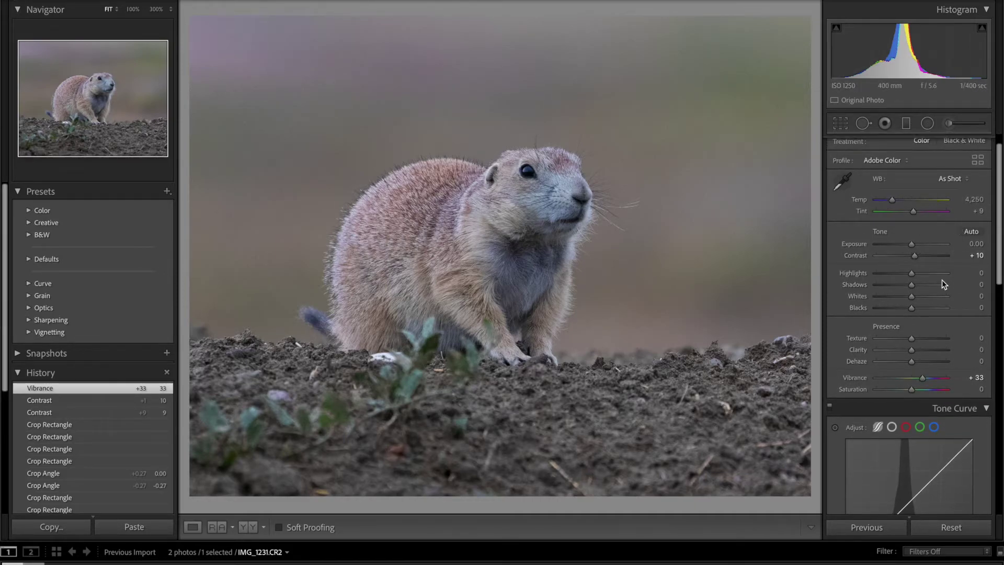
{"action": "scroll", "coordinate": [942, 281], "scroll_direction": "down", "scroll_amount": 2}
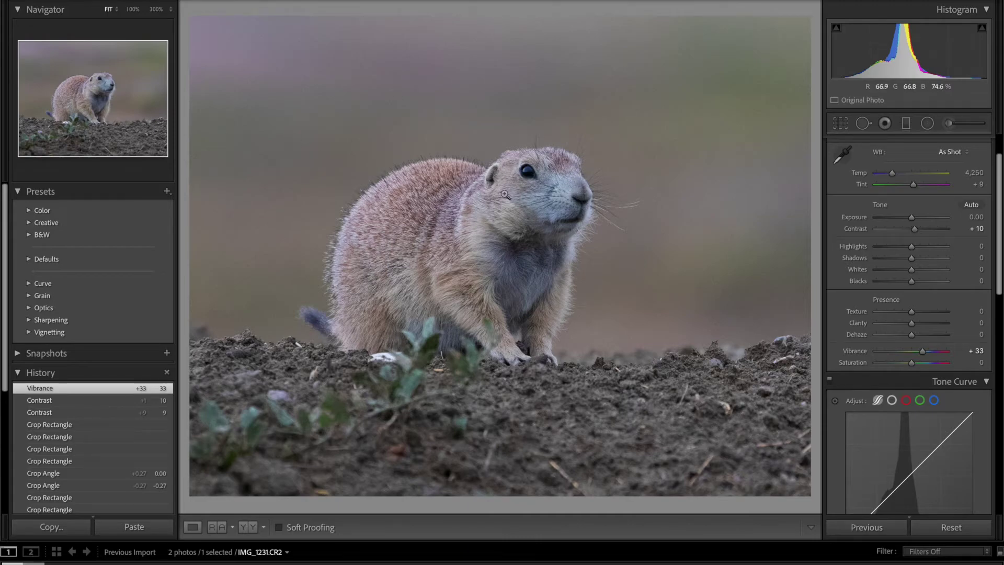
{"action": "scroll", "coordinate": [936, 204], "scroll_direction": "up", "scroll_amount": 2}
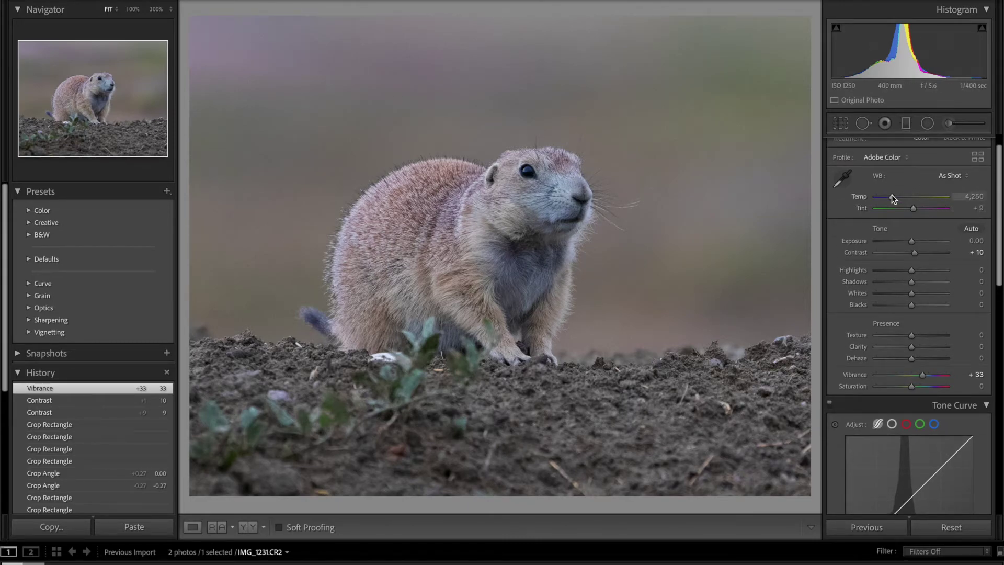
{"action": "left_click_drag", "start_coordinate": [892, 195], "coordinate": [892, 194]}
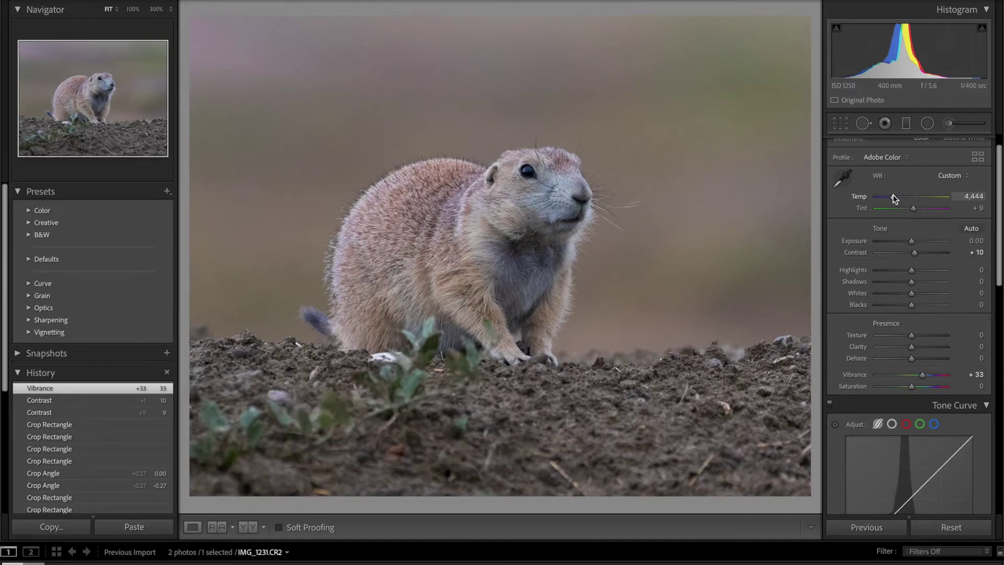
{"action": "left_click_drag", "start_coordinate": [893, 194], "coordinate": [893, 195]}
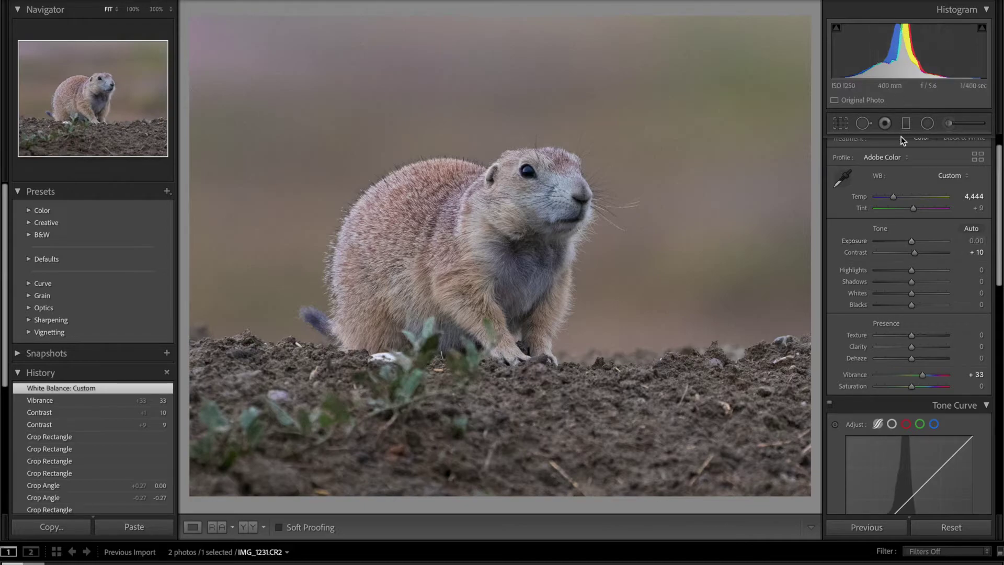
{"action": "left_click_drag", "start_coordinate": [914, 210], "coordinate": [914, 209]}
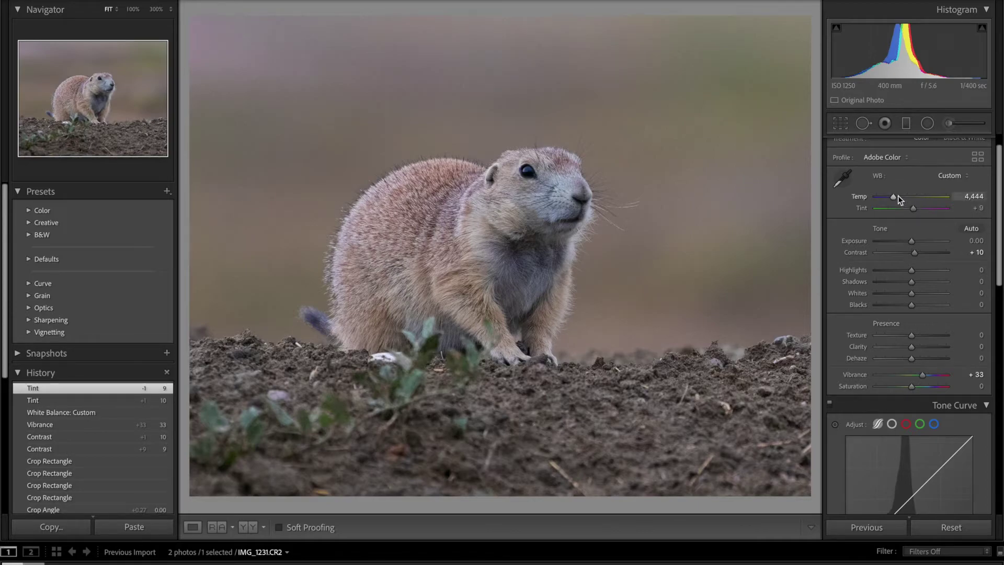
{"action": "left_click_drag", "start_coordinate": [896, 196], "coordinate": [898, 196]}
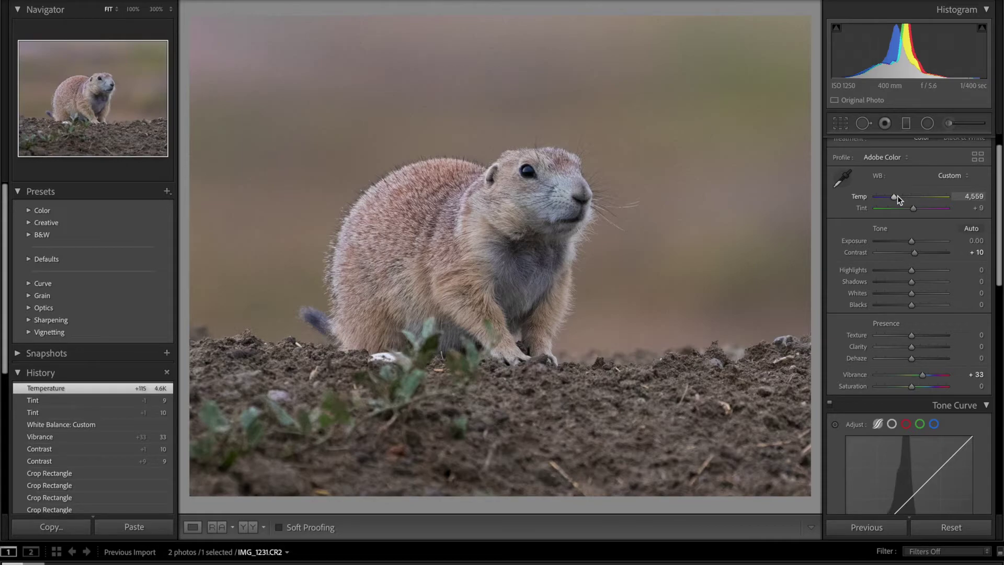
Adjust the photo's greens in the HSL/Color settings to Saturation +44 and Hue -13, leaving Luminance at 0
{"action": "scroll", "coordinate": [928, 388], "scroll_direction": "down", "scroll_amount": 5}
{"action": "scroll", "coordinate": [928, 388], "scroll_direction": "down", "scroll_amount": 3}
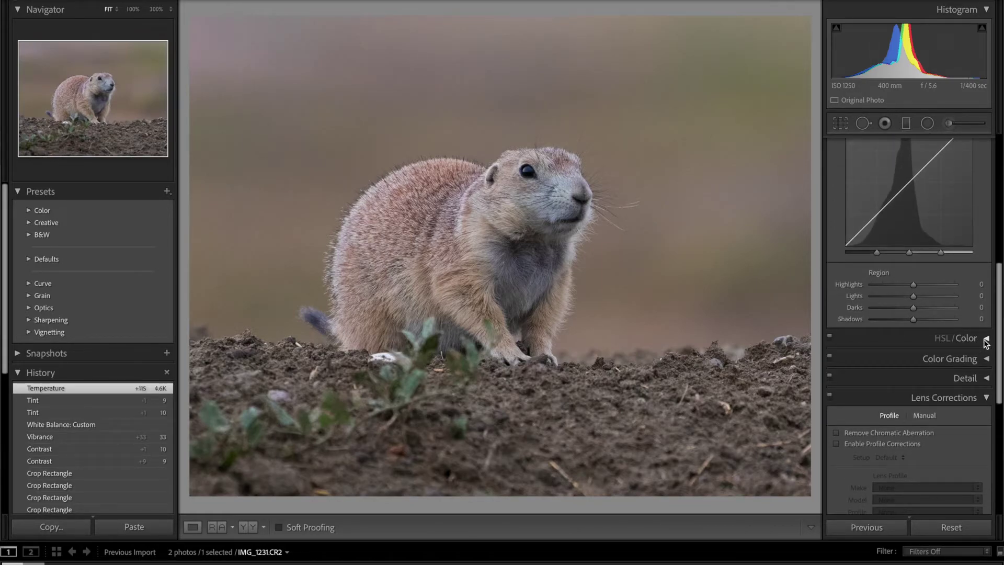
{"action": "left_click", "coordinate": [986, 340]}
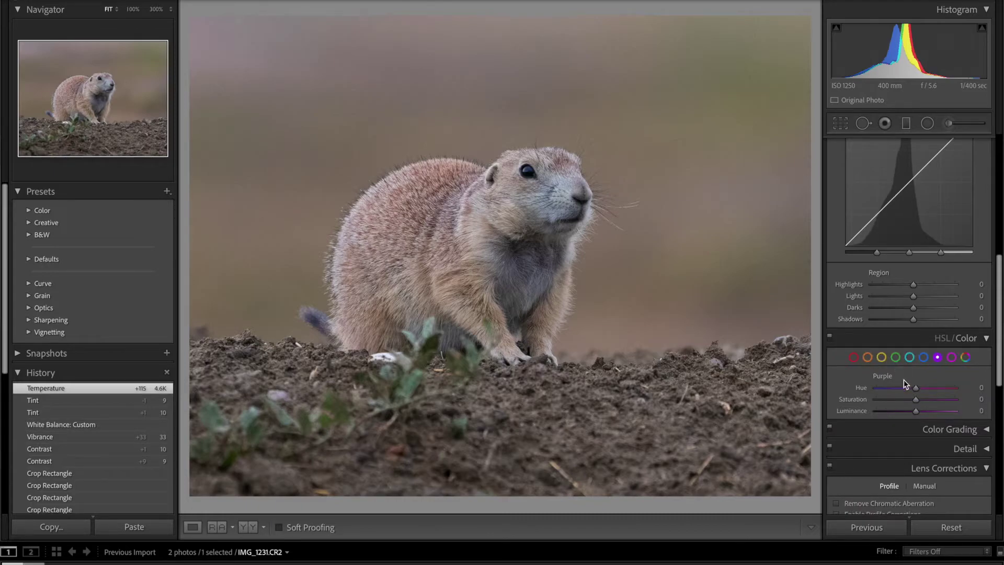
{"action": "left_click", "coordinate": [897, 358]}
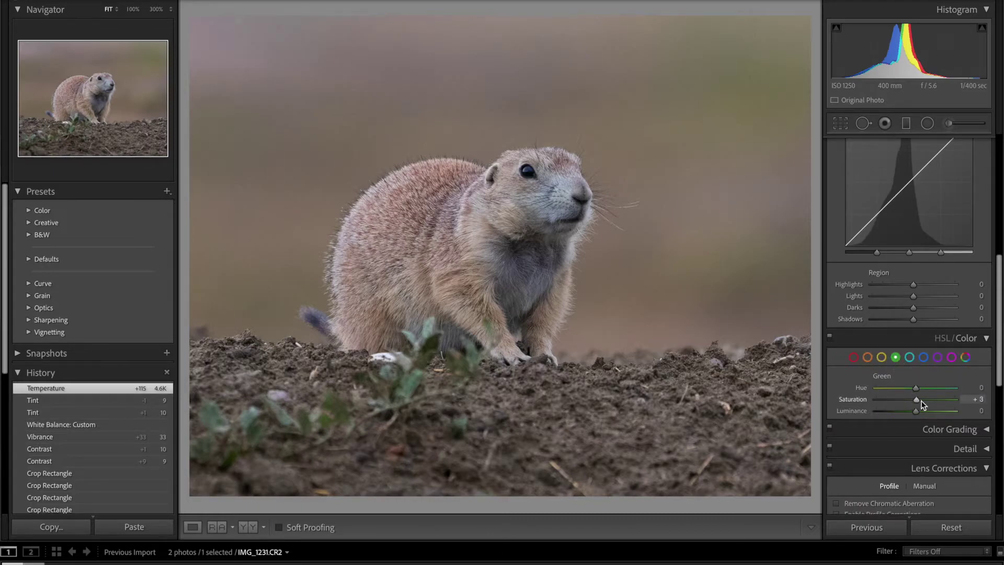
{"action": "left_click_drag", "start_coordinate": [934, 401], "coordinate": [934, 400]}
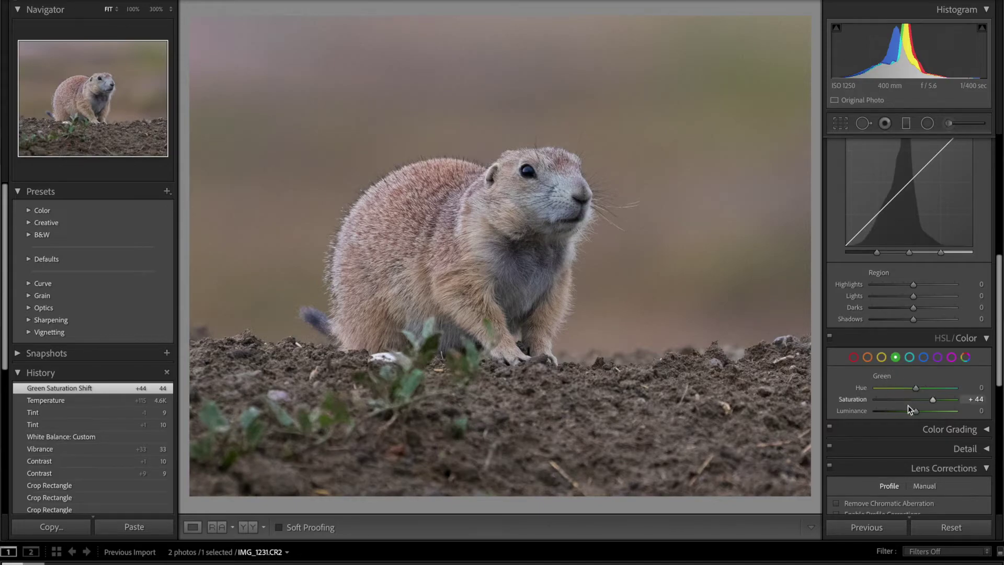
{"action": "left_click_drag", "start_coordinate": [915, 411], "coordinate": [912, 391]}
Test the extremes of the Yellow Saturation and settle it at +9
{"action": "left_click", "coordinate": [882, 358]}
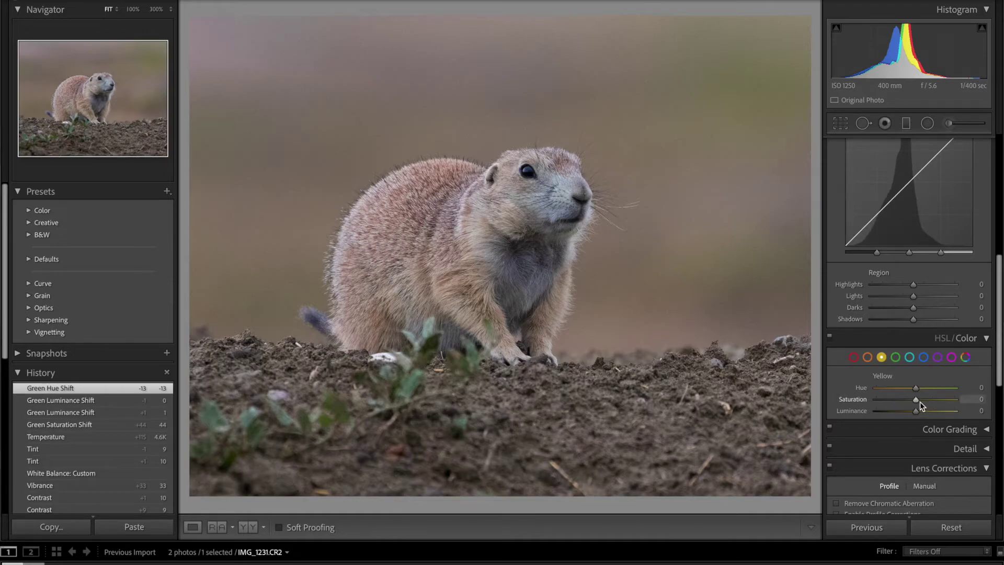
{"action": "left_click_drag", "start_coordinate": [918, 399], "coordinate": [867, 403]}
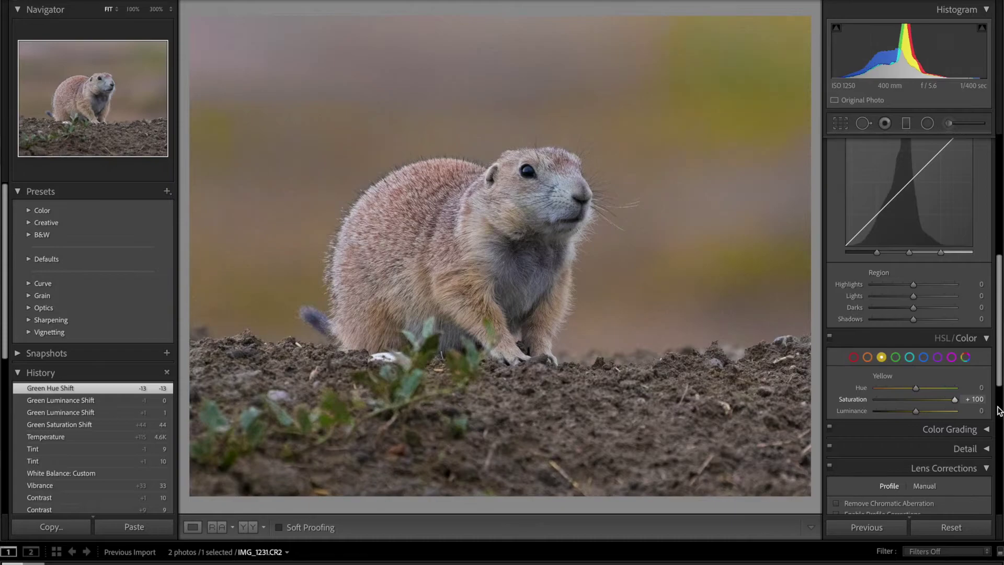
{"action": "left_click_drag", "start_coordinate": [876, 399], "coordinate": [935, 401]}
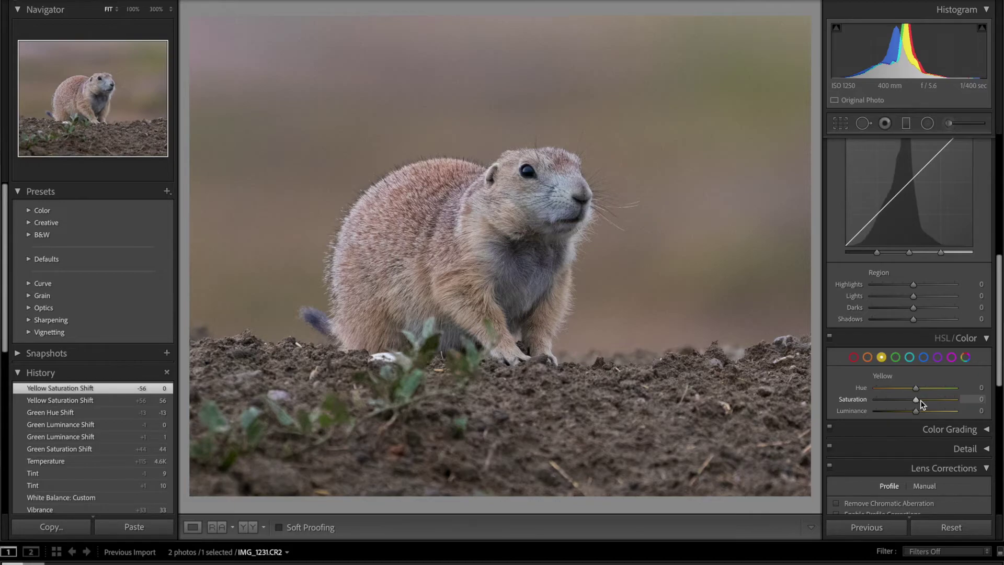
{"action": "left_click_drag", "start_coordinate": [918, 401], "coordinate": [921, 401]}
Try an Orange Saturation of +39, reset it, and set Orange to Saturation +25 and Hue -5
{"action": "left_click", "coordinate": [868, 358]}
{"action": "mouse_move", "coordinate": [915, 400]}
{"action": "left_mouse_down"}
{"action": "mouse_move", "coordinate": [974, 408]}
{"action": "mouse_move", "coordinate": [930, 401]}
{"action": "left_mouse_up"}
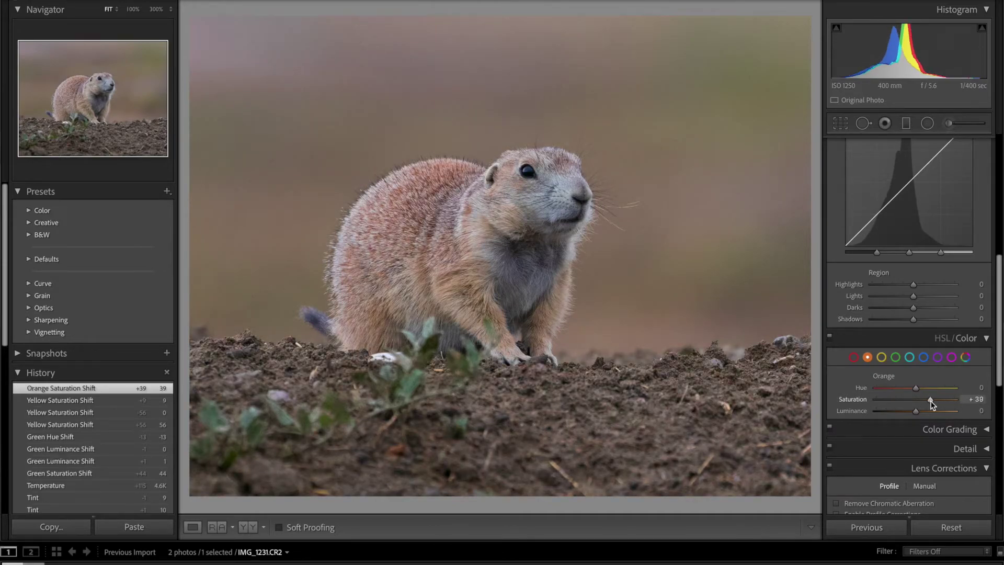
{"action": "double_click", "coordinate": [930, 401]}
{"action": "left_click_drag", "start_coordinate": [916, 400], "coordinate": [925, 400]}
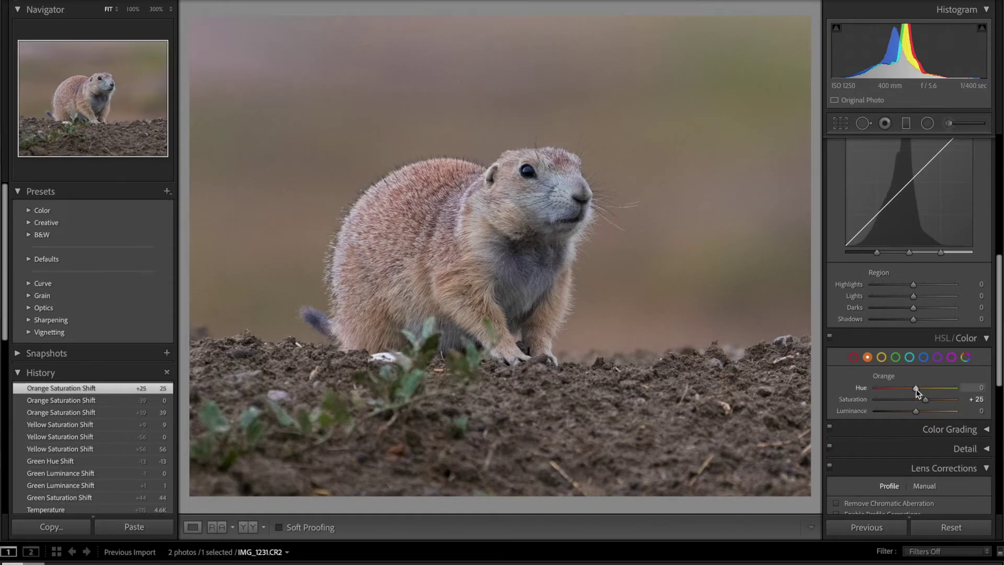
{"action": "left_click_drag", "start_coordinate": [915, 393], "coordinate": [915, 392]}
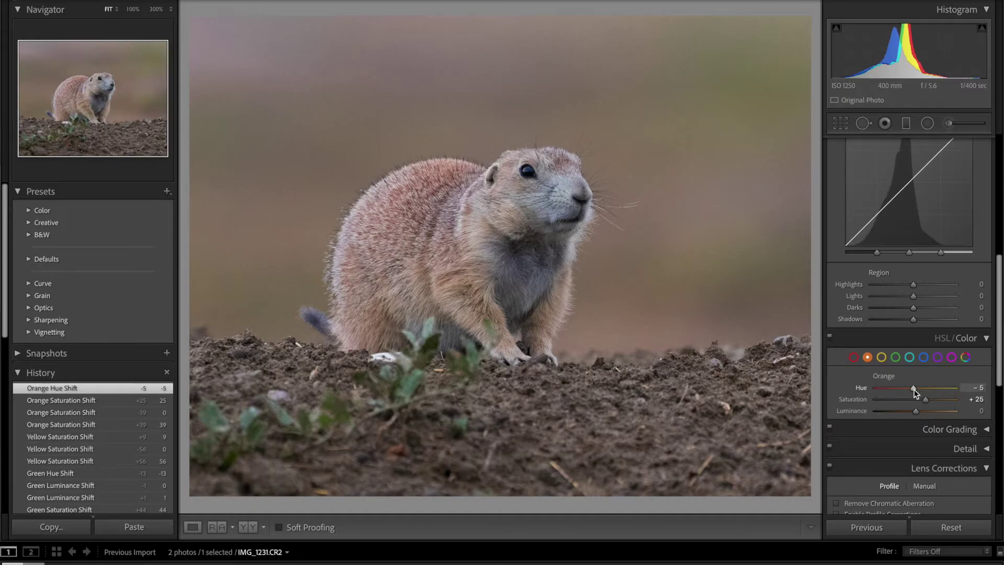
Examine the Color Grading wheels and the red, green and blue tone curve channels, returning to the parametric curve and the Orange colour settings
{"action": "scroll", "coordinate": [956, 332], "scroll_direction": "down", "scroll_amount": 1}
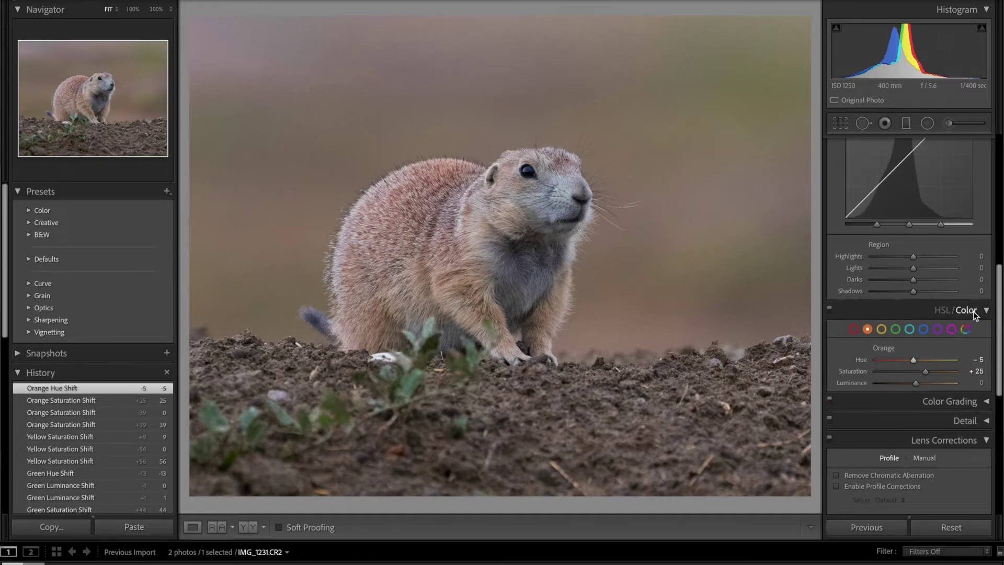
{"action": "left_click", "coordinate": [974, 312]}
{"action": "scroll", "coordinate": [970, 293], "scroll_direction": "up", "scroll_amount": 1}
{"action": "scroll", "coordinate": [971, 293], "scroll_direction": "up", "scroll_amount": 2}
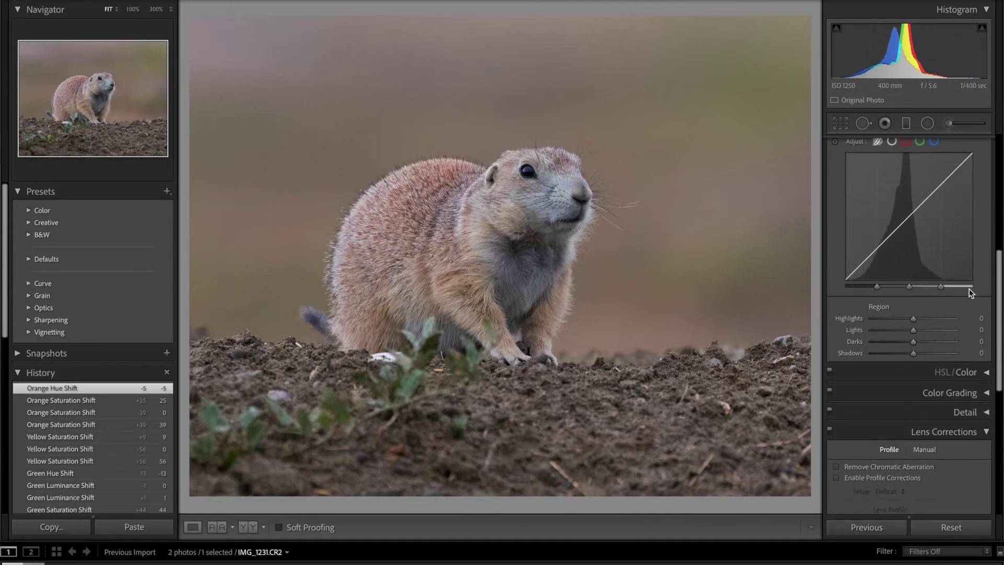
{"action": "left_click", "coordinate": [958, 397]}
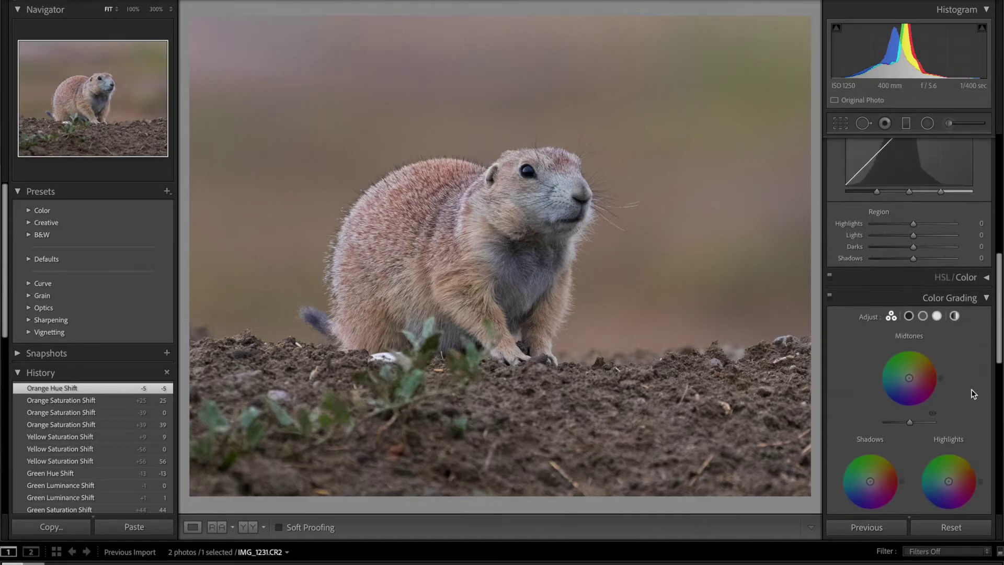
{"action": "scroll", "coordinate": [945, 289], "scroll_direction": "up", "scroll_amount": 6}
{"action": "left_click", "coordinate": [906, 269]}
{"action": "left_click", "coordinate": [920, 268]}
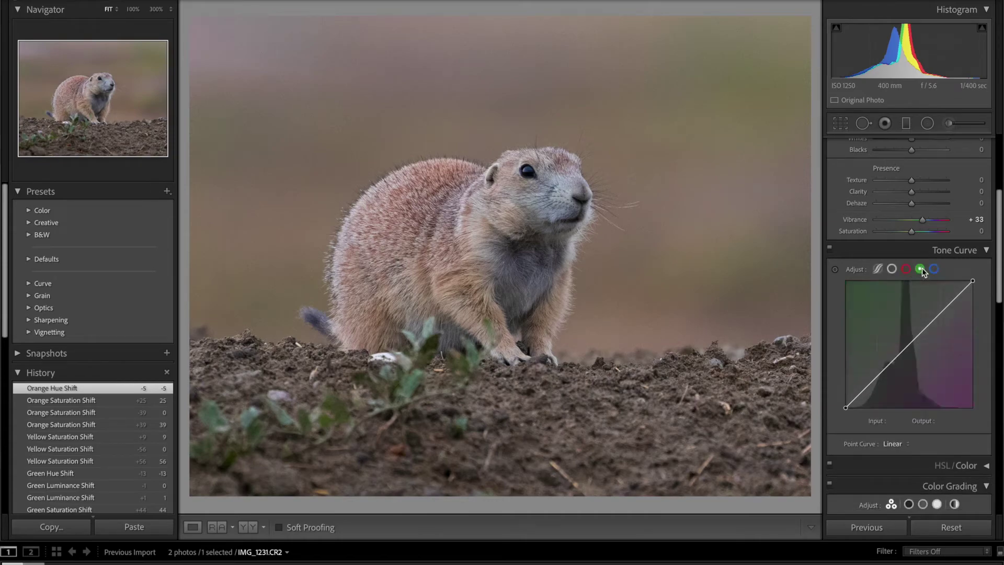
{"action": "left_click", "coordinate": [935, 269]}
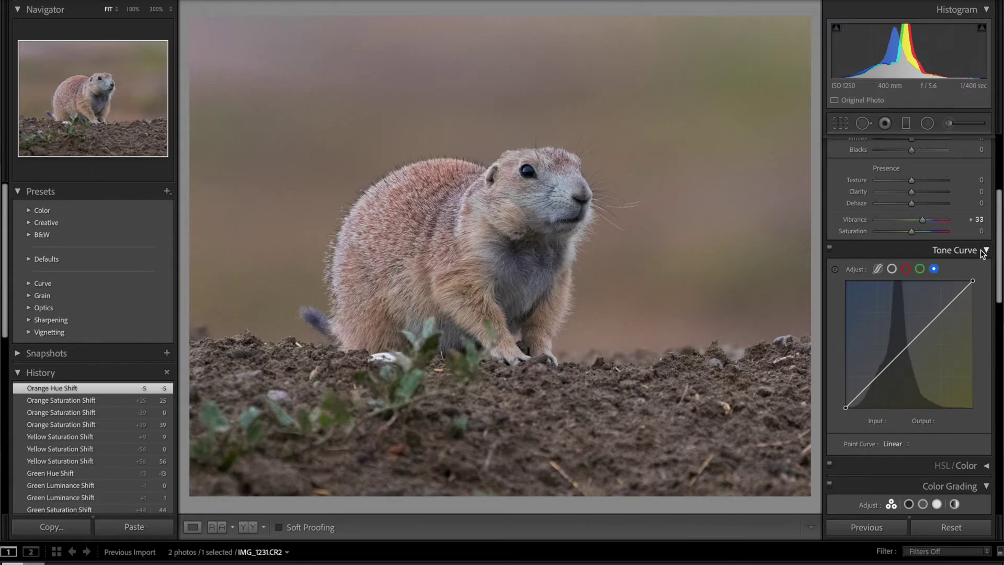
{"action": "left_click", "coordinate": [878, 269]}
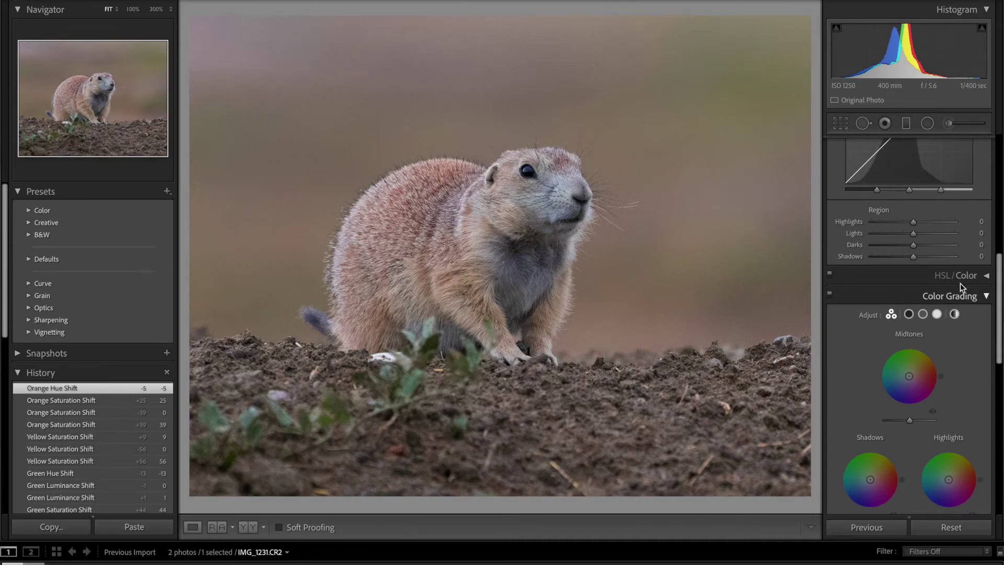
{"action": "left_click", "coordinate": [981, 294]}
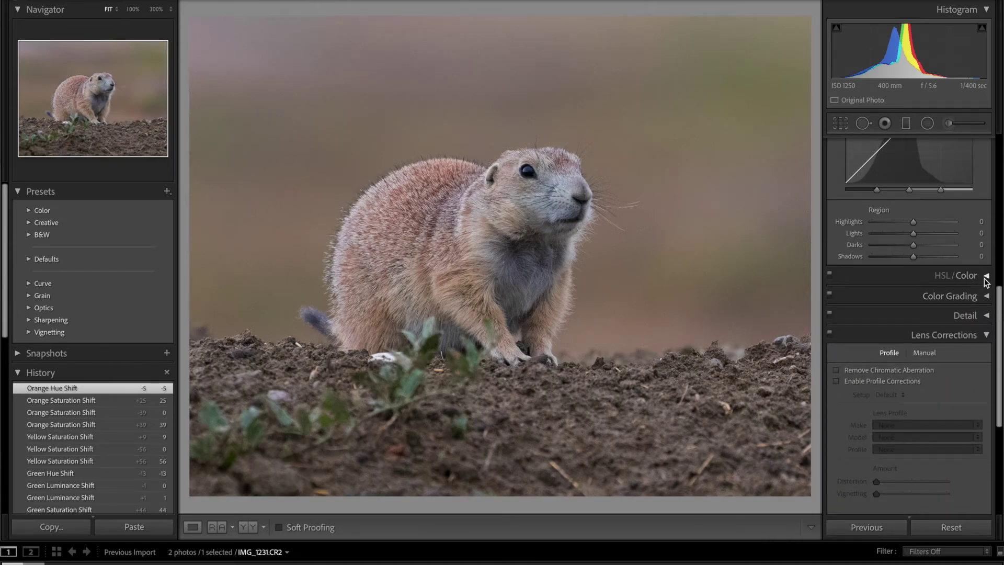
{"action": "left_click", "coordinate": [984, 275]}
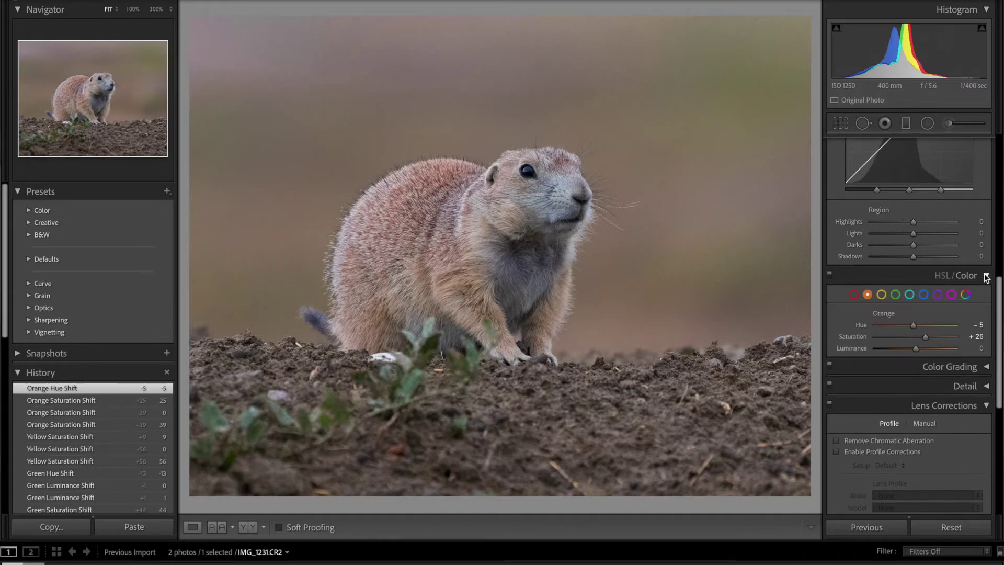
Enable Remove Chromatic Aberration in the photo's lens corrections
{"action": "scroll", "coordinate": [1000, 317], "scroll_direction": "up", "scroll_amount": 1}
{"action": "scroll", "coordinate": [1000, 318], "scroll_direction": "up", "scroll_amount": 8}
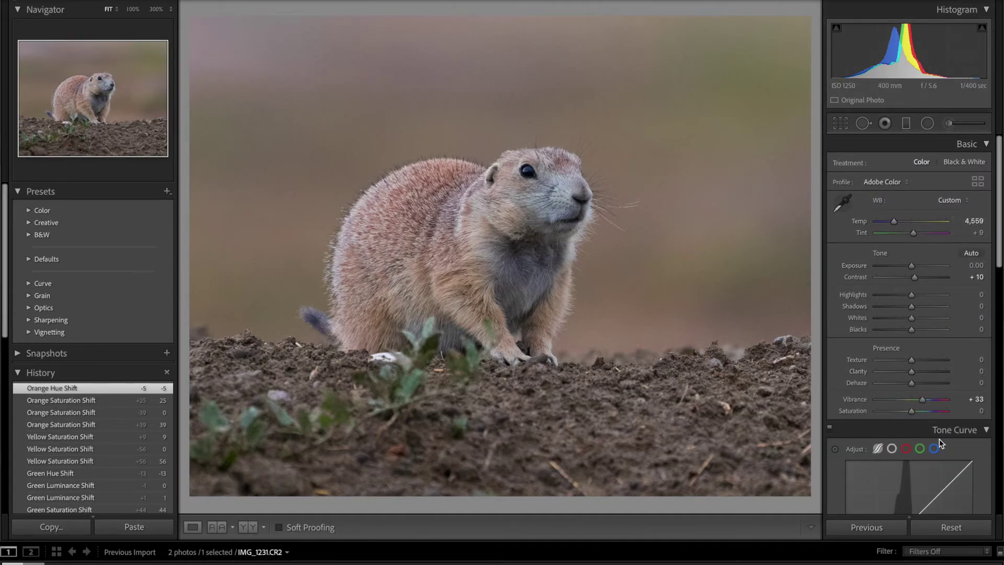
{"action": "scroll", "coordinate": [940, 439], "scroll_direction": "down", "scroll_amount": 1}
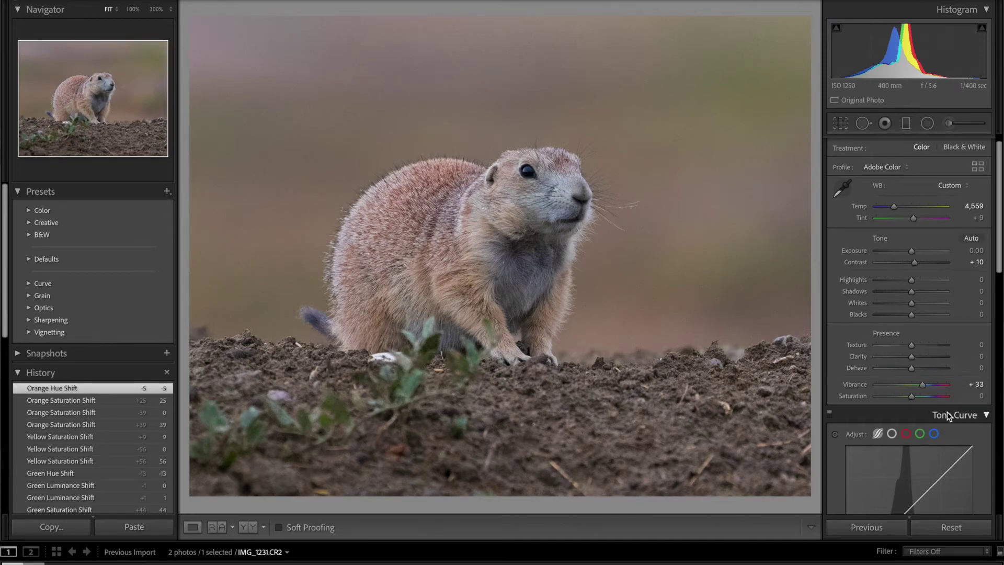
{"action": "scroll", "coordinate": [946, 412], "scroll_direction": "down", "scroll_amount": 5}
{"action": "scroll", "coordinate": [946, 412], "scroll_direction": "down", "scroll_amount": 20}
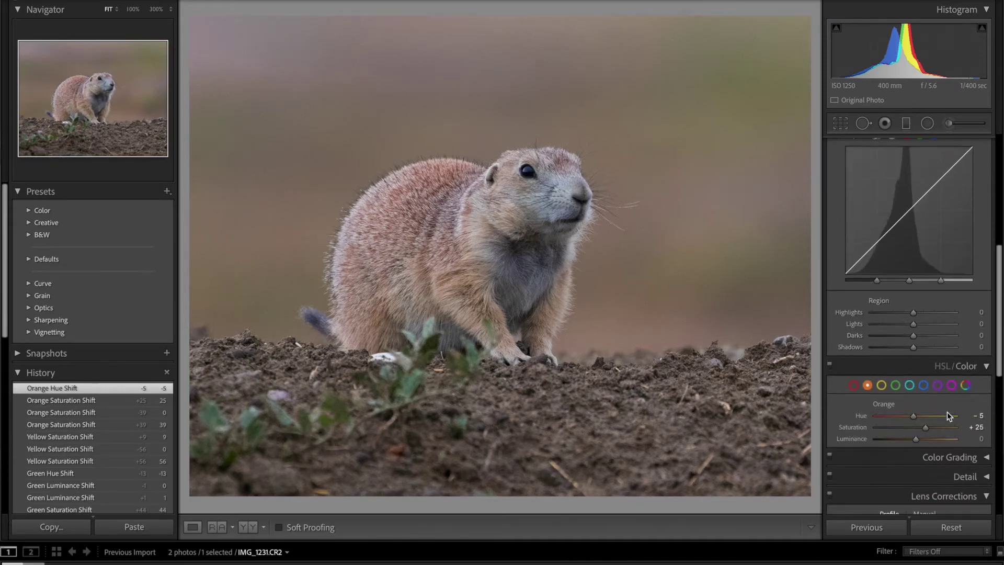
{"action": "left_click", "coordinate": [916, 377]}
{"action": "scroll", "coordinate": [916, 376], "scroll_direction": "up", "scroll_amount": 5}
{"action": "scroll", "coordinate": [916, 377], "scroll_direction": "down", "scroll_amount": 3}
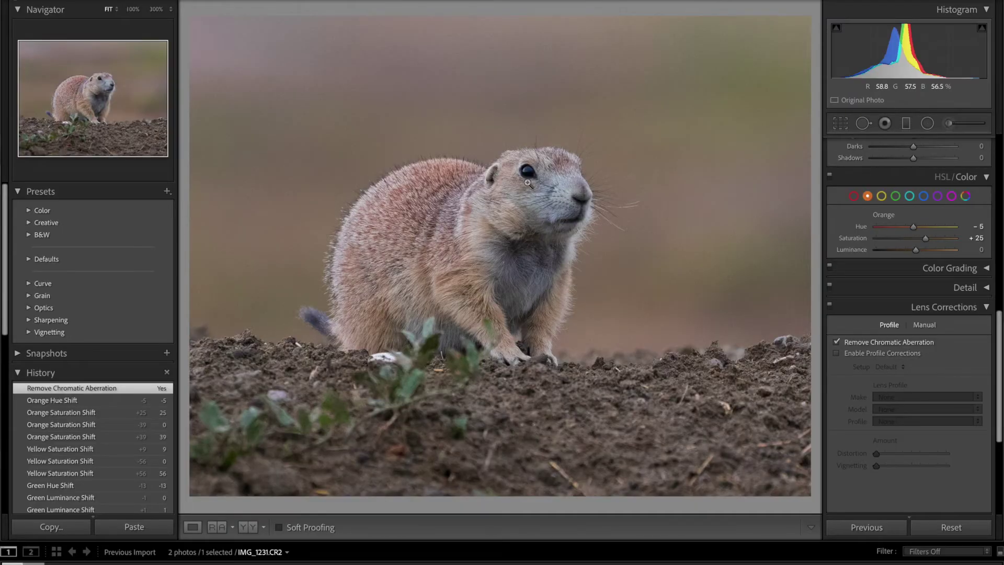
Inspect the prairie dog's eye and face at 300% magnification, and return to the fitted view
{"action": "left_click", "coordinate": [536, 177]}
{"action": "left_click_drag", "start_coordinate": [502, 154], "coordinate": [598, 233]}
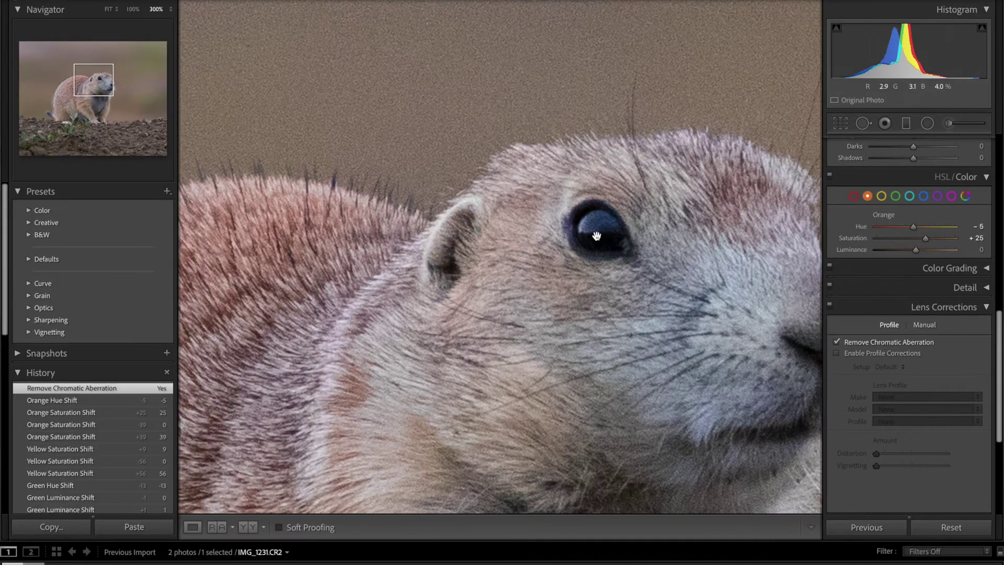
{"action": "left_click", "coordinate": [578, 201]}
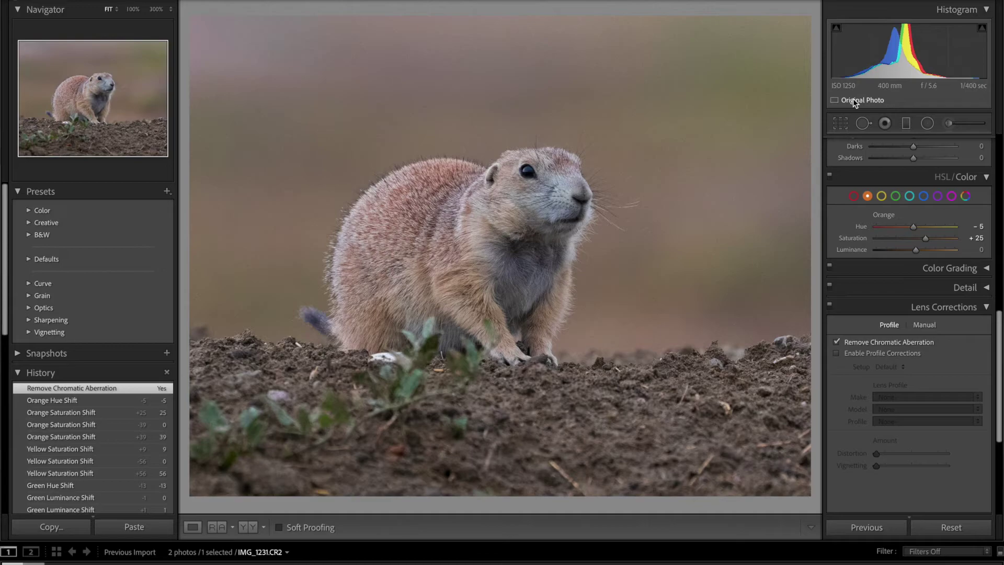
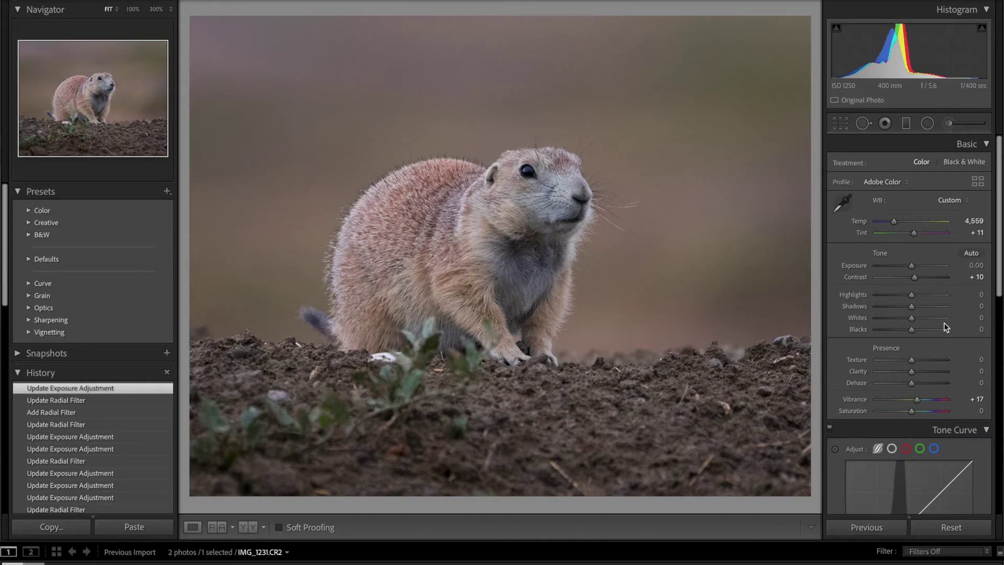
Set the photo's Green colour to Hue 0, Saturation +64 and Luminance +62
{"action": "scroll", "coordinate": [944, 322], "scroll_direction": "down", "scroll_amount": 10}
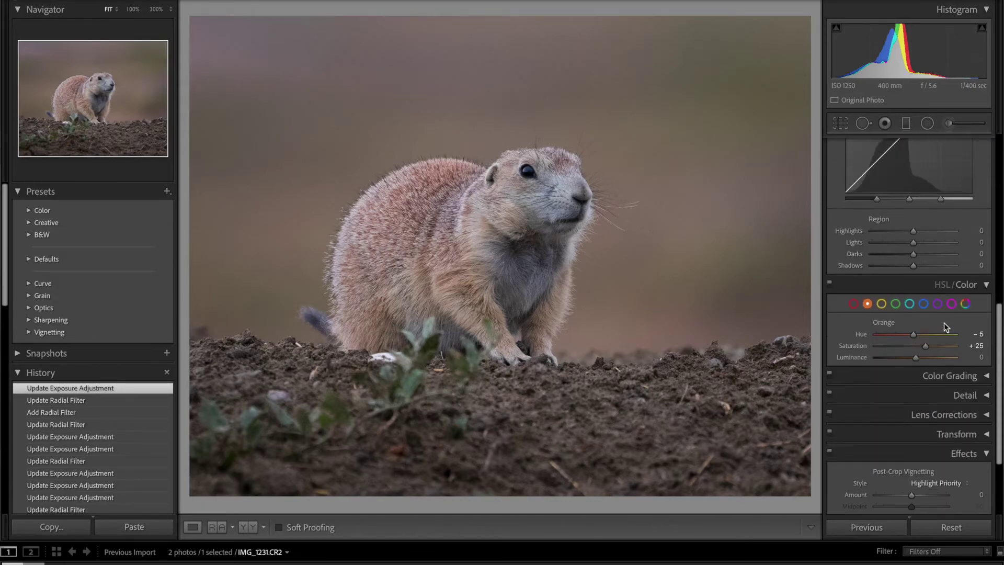
{"action": "scroll", "coordinate": [943, 322], "scroll_direction": "down", "scroll_amount": 2}
{"action": "left_click", "coordinate": [896, 258]}
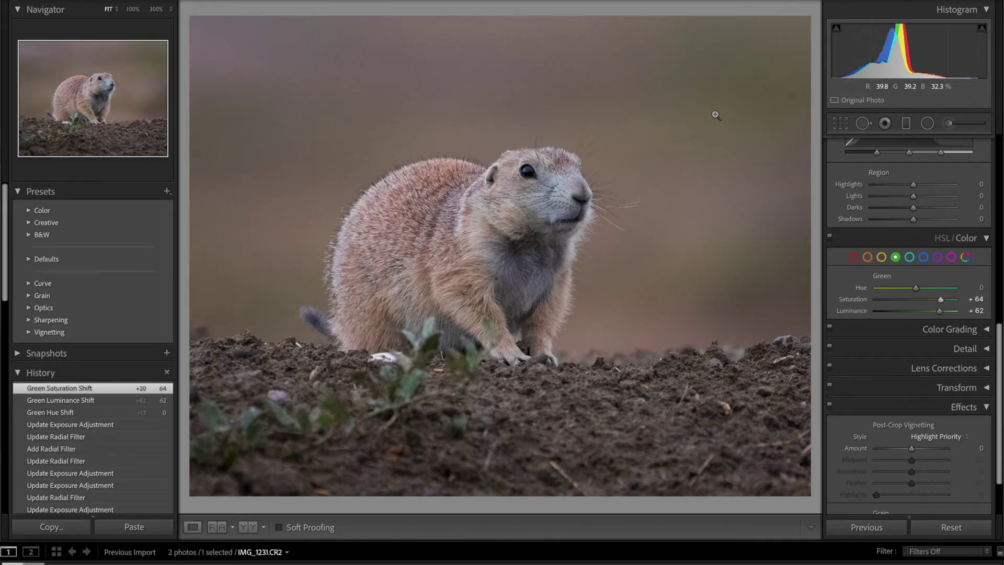
Inspect the prairie dog's face and chest fur at 300% magnification, and return to the fitted view
{"action": "left_click", "coordinate": [458, 225]}
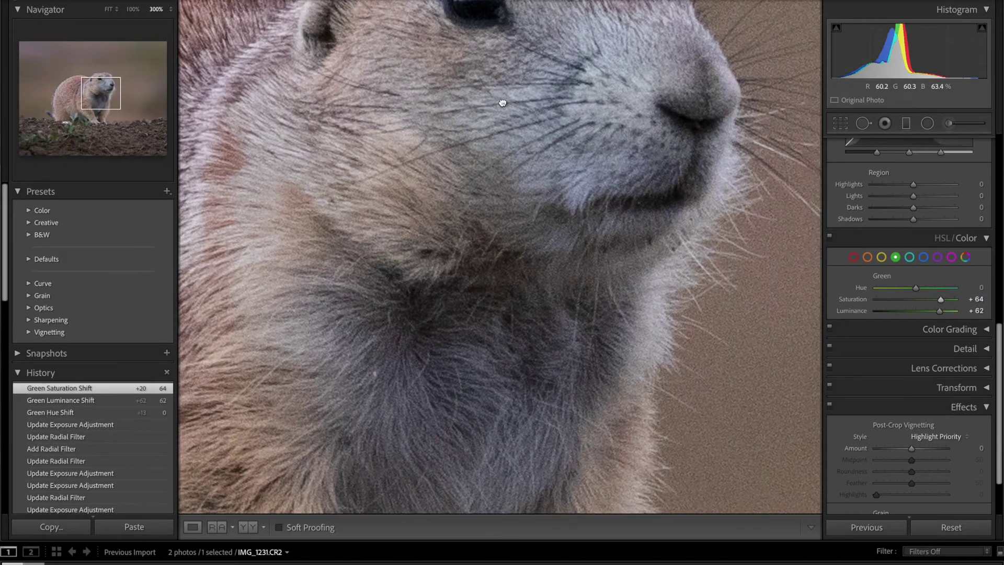
{"action": "left_click", "coordinate": [495, 105]}
{"action": "scroll", "coordinate": [955, 360], "scroll_direction": "down", "scroll_amount": 3}
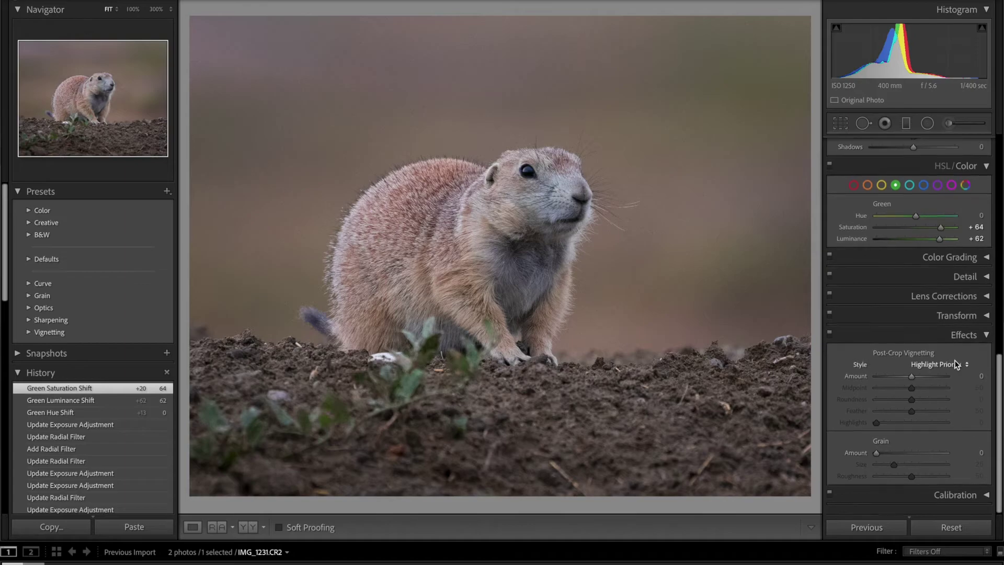
Add a slightly tilted radial filter in a tall ellipse over the prairie dog's face and chest
{"action": "scroll", "coordinate": [941, 236], "scroll_direction": "up", "scroll_amount": 4}
{"action": "left_click", "coordinate": [928, 124]}
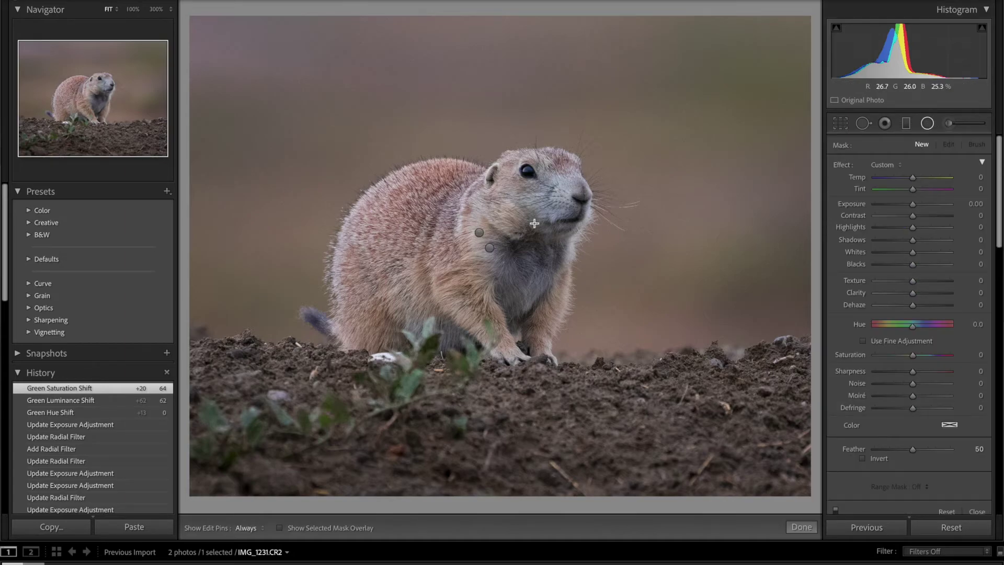
{"action": "left_click_drag", "start_coordinate": [546, 247], "coordinate": [595, 291]}
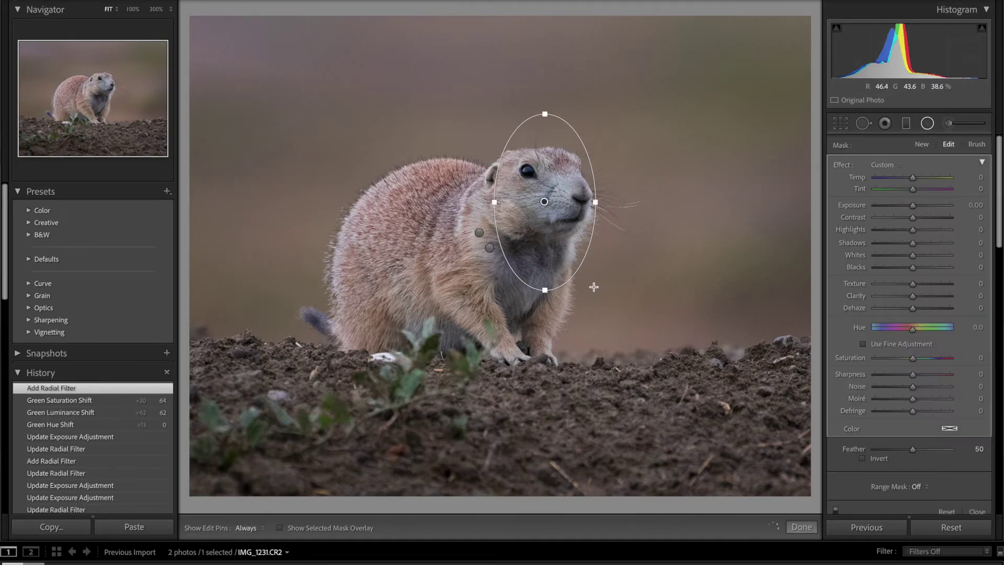
{"action": "left_click_drag", "start_coordinate": [573, 147], "coordinate": [582, 152]}
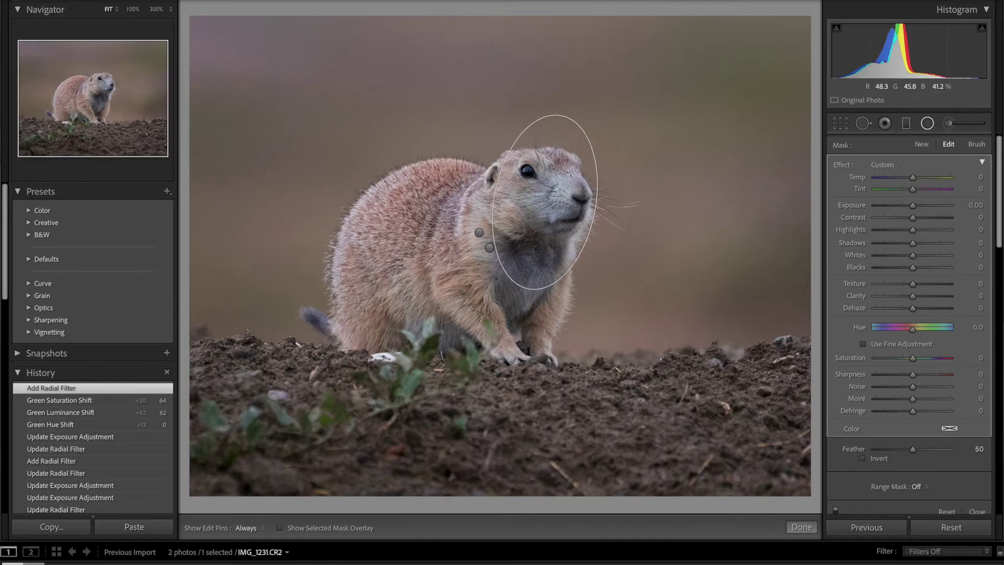
{"action": "left_click_drag", "start_coordinate": [539, 198], "coordinate": [536, 237]}
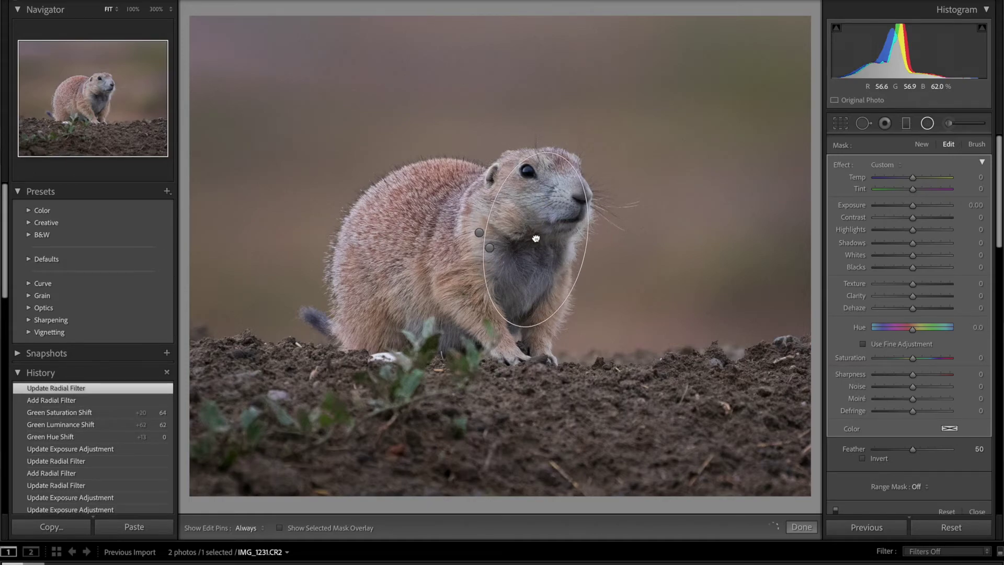
Enable Invert so the radial mask covers the inside of the ellipse, and nudge it slightly upward over the face and chest
{"action": "scroll", "coordinate": [889, 445], "scroll_direction": "down", "scroll_amount": 1}
{"action": "left_click", "coordinate": [863, 431]}
{"action": "left_click", "coordinate": [864, 430]}
{"action": "left_click", "coordinate": [864, 430]}
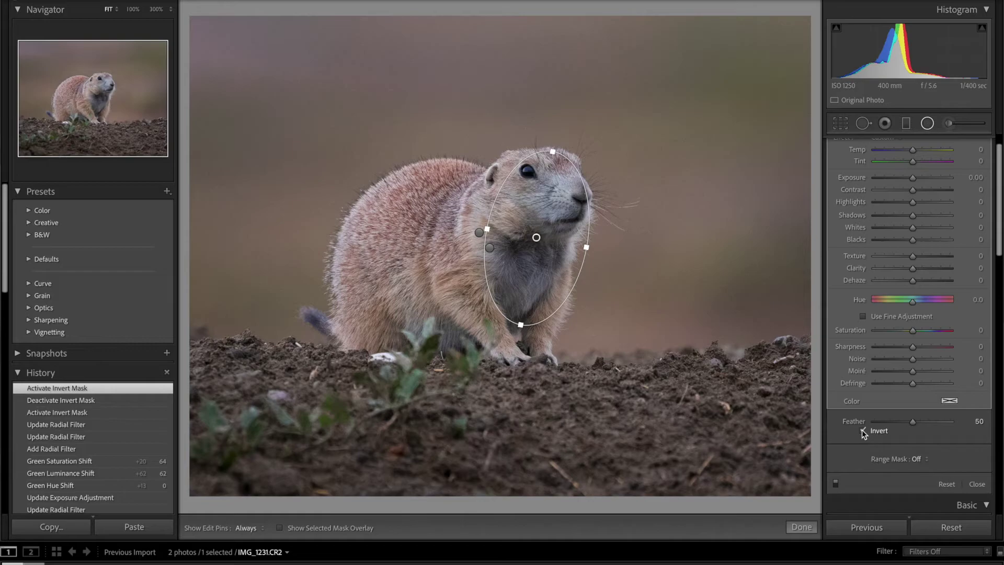
{"action": "mouse_move", "coordinate": [536, 238]}
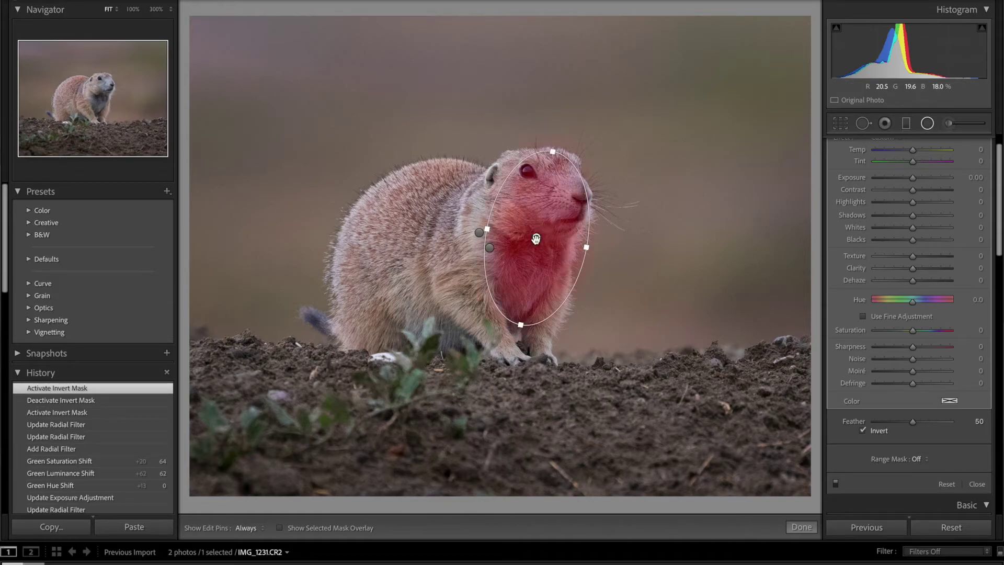
{"action": "left_click_drag", "start_coordinate": [537, 238], "coordinate": [534, 235]}
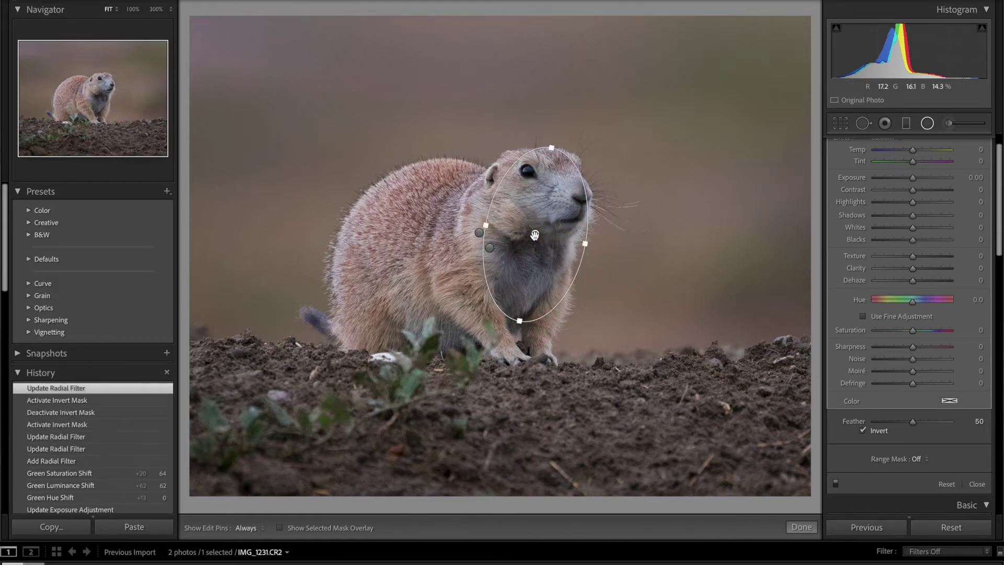
{"action": "mouse_move", "coordinate": [534, 234]}
Set the face and chest radial filter's Temp to 13 and Tint to 20, and close the filter
{"action": "scroll", "coordinate": [914, 186], "scroll_direction": "up", "scroll_amount": 1}
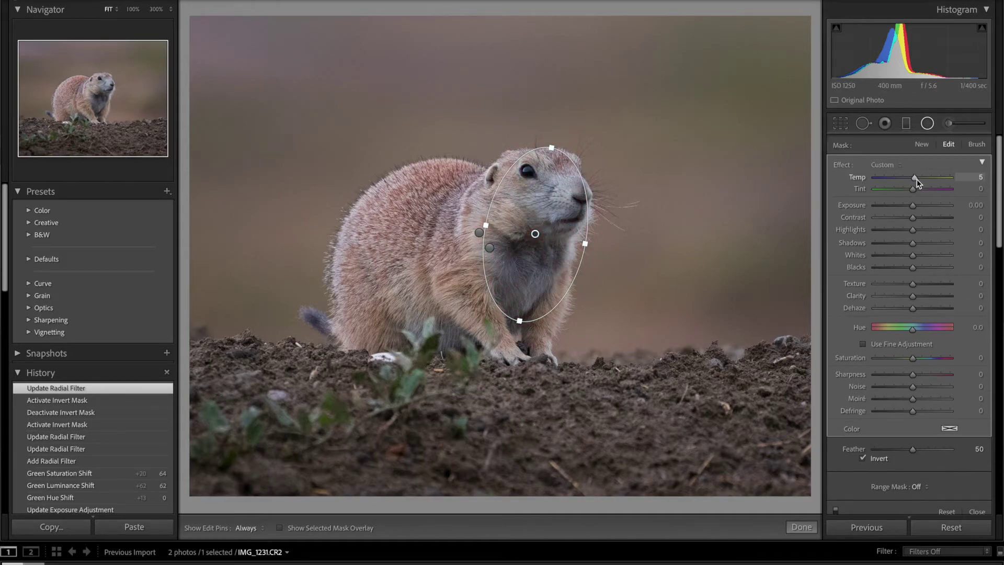
{"action": "left_click_drag", "start_coordinate": [917, 179], "coordinate": [917, 181]}
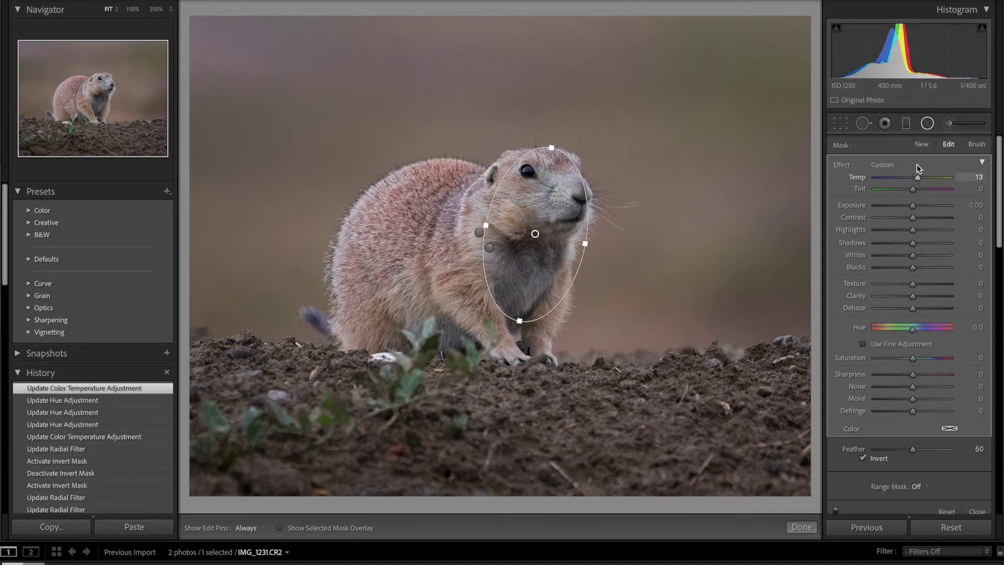
{"action": "left_click", "coordinate": [929, 124]}
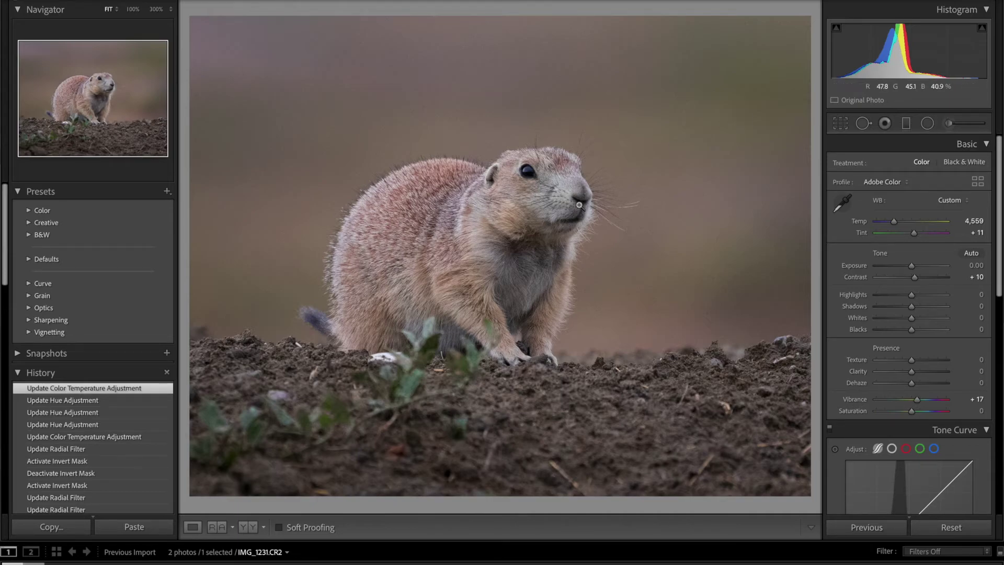
{"action": "key", "text": "shift+m"}
{"action": "left_click_drag", "start_coordinate": [913, 190], "coordinate": [920, 190]}
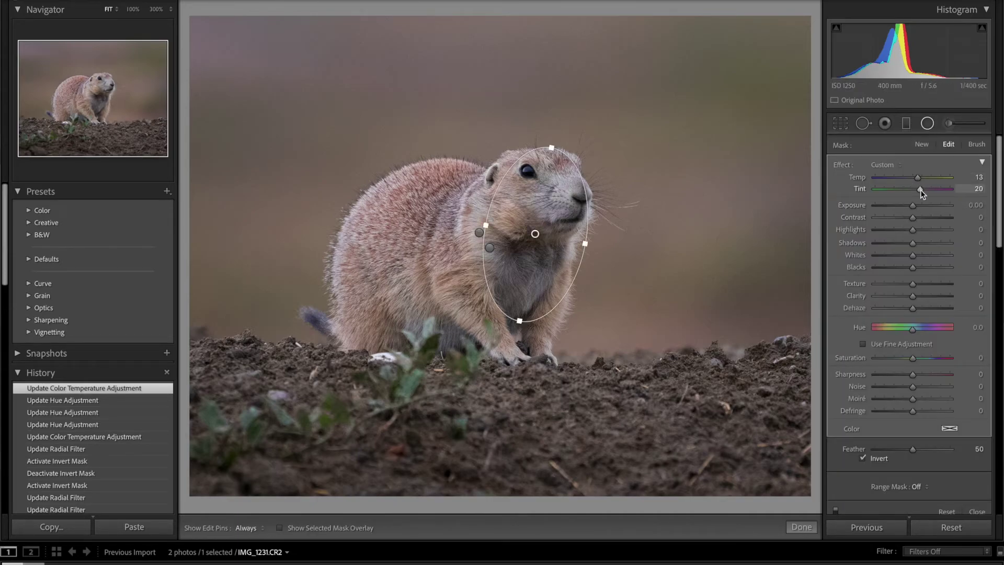
{"action": "left_click", "coordinate": [927, 124]}
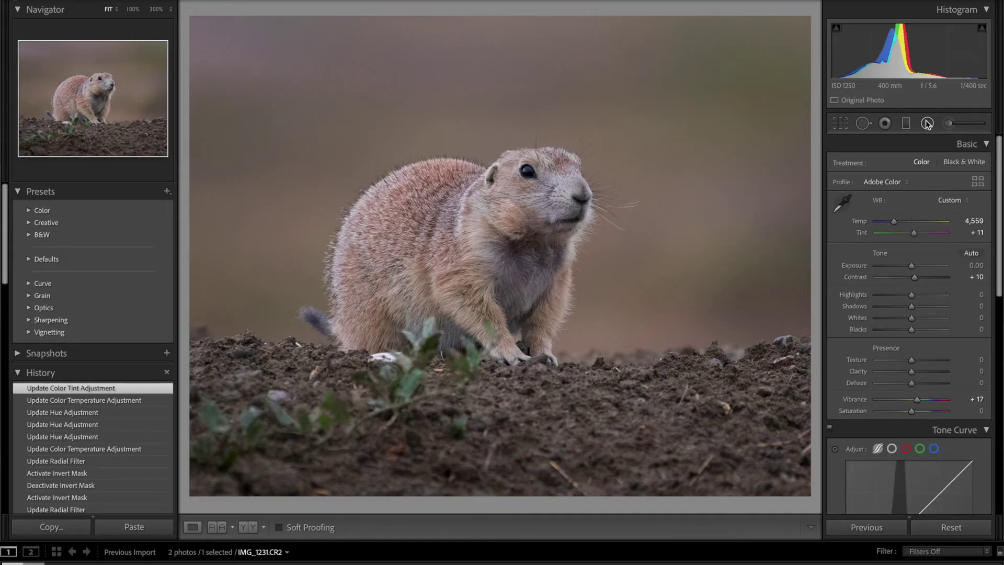
Set Vibrance to +20 and darken the photo's surroundings by lowering an existing local adjustment's exposure in small increments
{"action": "left_click_drag", "start_coordinate": [916, 400], "coordinate": [919, 401]}
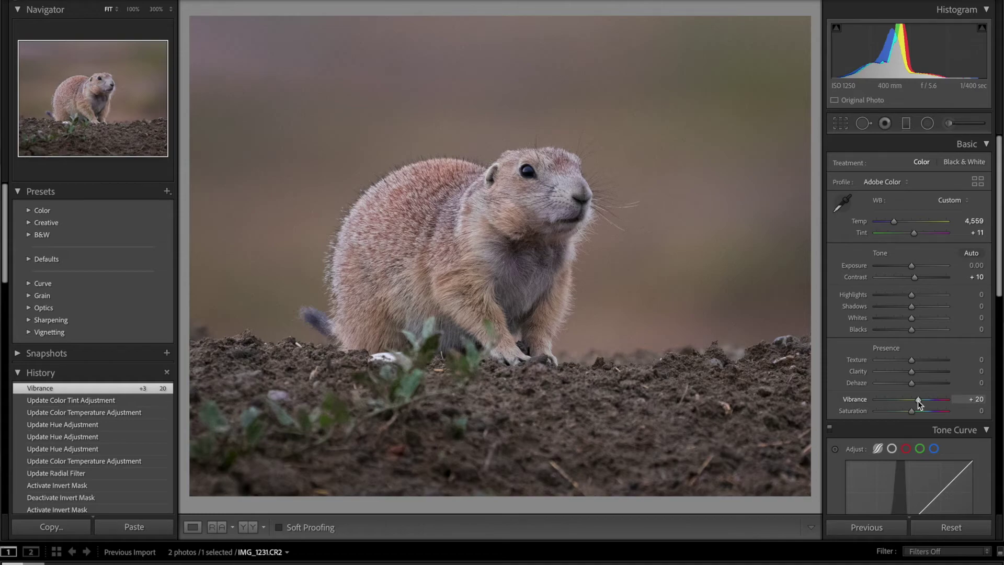
{"action": "key", "text": "minus"}
{"action": "key", "text": "minus"}
{"action": "key", "text": "minus"}
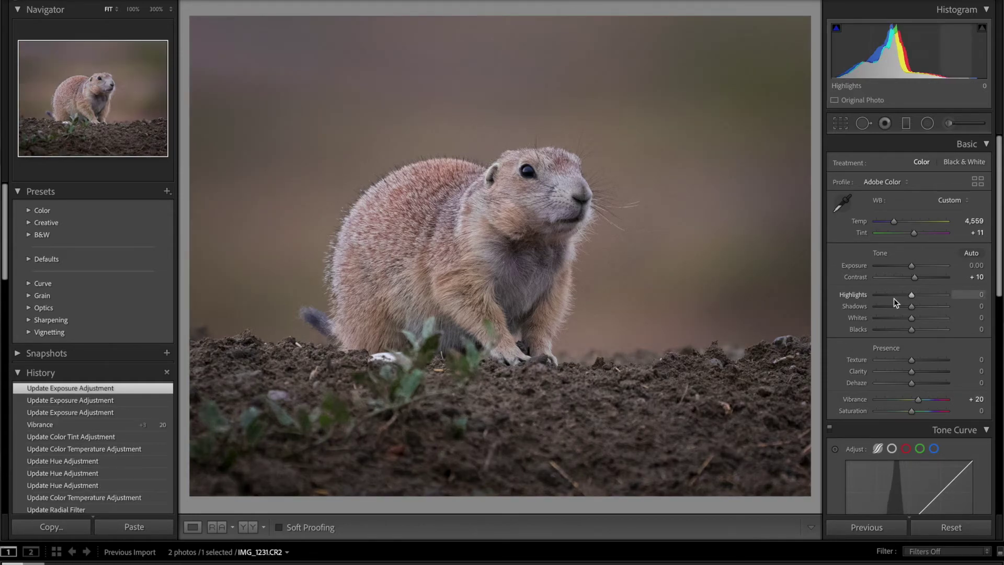
Send the prairie dog photo out for external editing as IMG_1231-Edit.tif, and check the returned copy's background up close
{"action": "right_click", "coordinate": [469, 268]}
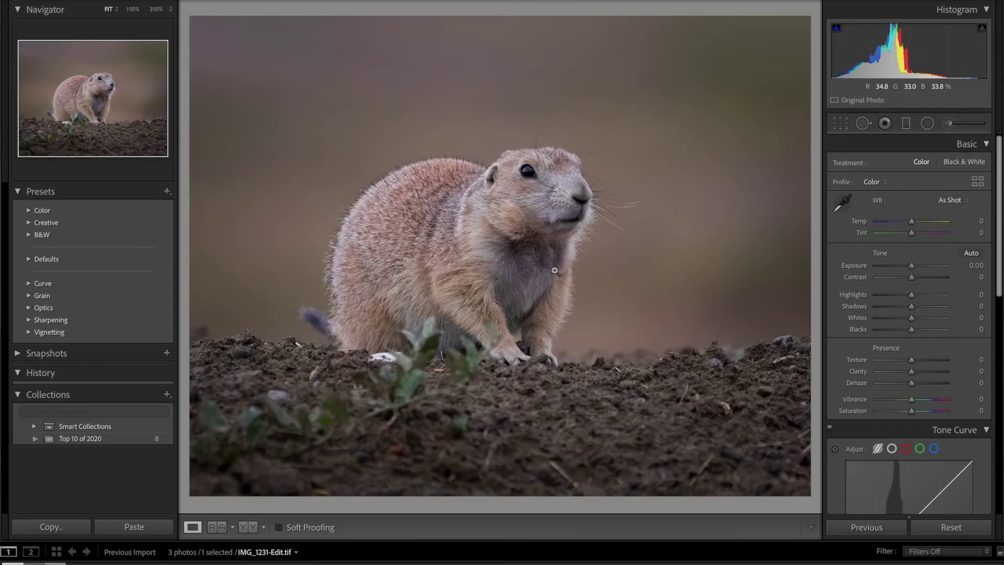
{"action": "left_click", "coordinate": [622, 167]}
{"action": "left_click", "coordinate": [607, 125]}
{"action": "scroll", "coordinate": [915, 387], "scroll_direction": "down", "scroll_amount": 5}
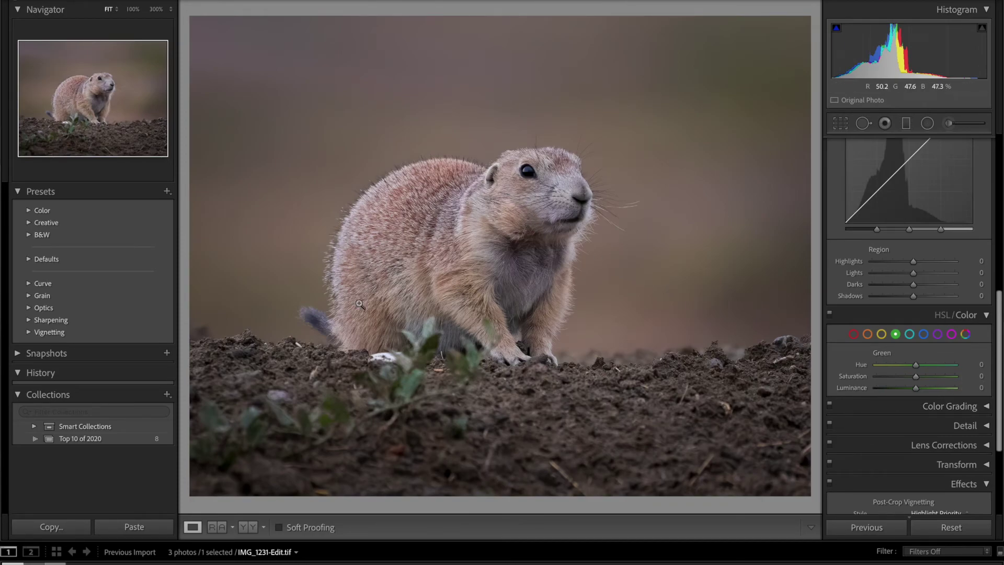
Switch to IMG_1231.CR2 and compare its import state with the latest edit in the history
{"action": "key", "text": "Left"}
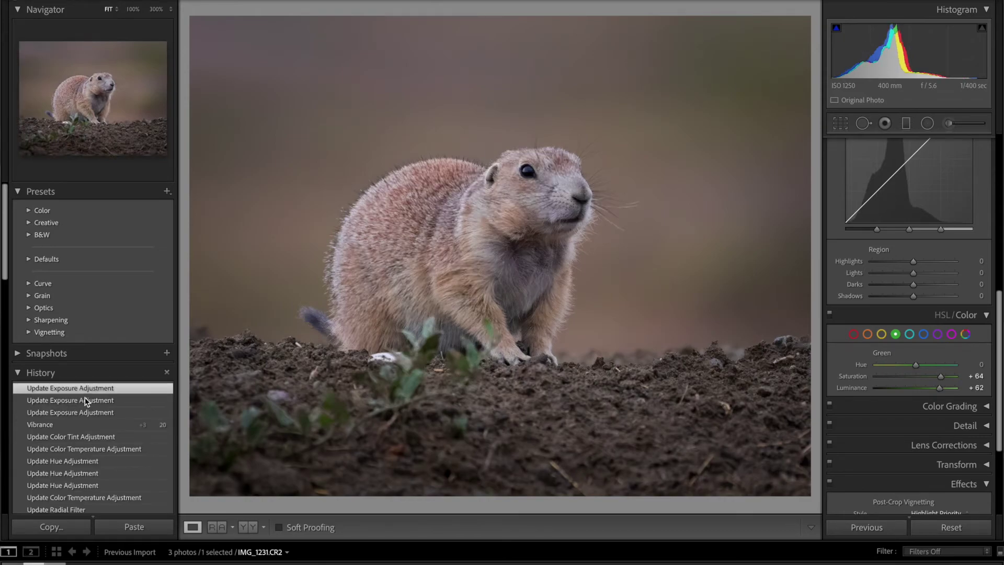
{"action": "scroll", "coordinate": [46, 451], "scroll_direction": "down", "scroll_amount": 5}
{"action": "scroll", "coordinate": [46, 451], "scroll_direction": "down", "scroll_amount": 3}
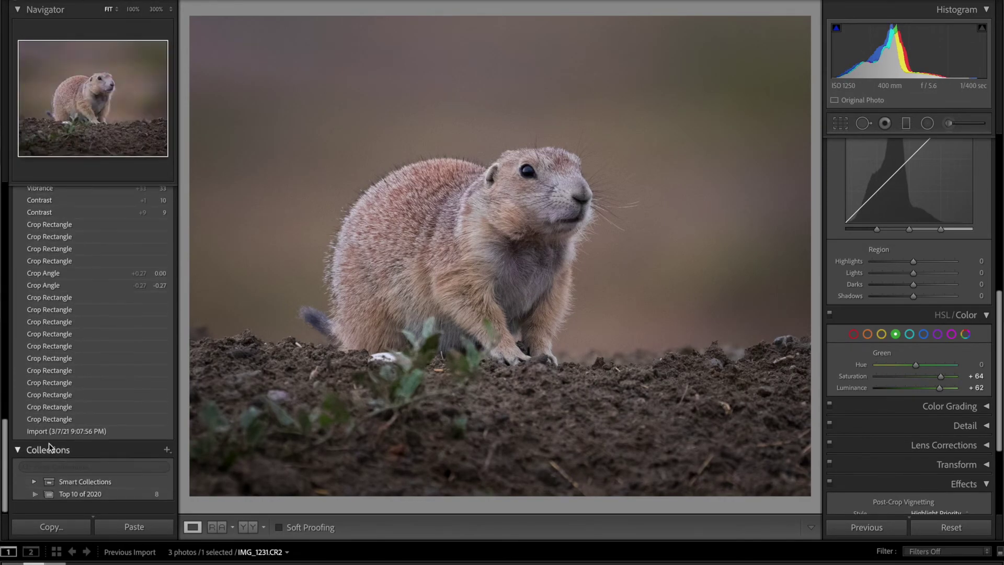
{"action": "left_click", "coordinate": [77, 439]}
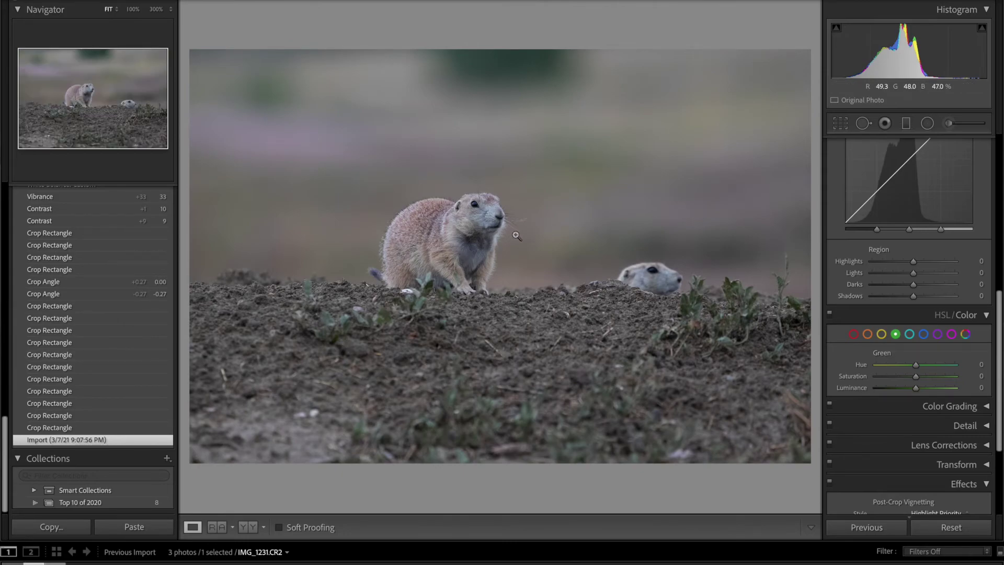
{"action": "scroll", "coordinate": [84, 281], "scroll_direction": "up", "scroll_amount": 15}
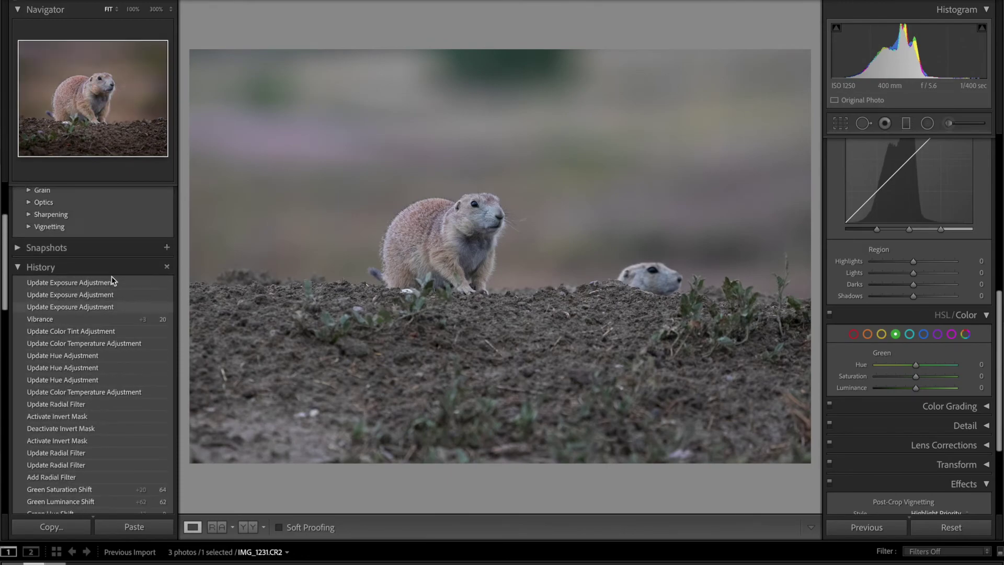
{"action": "scroll", "coordinate": [111, 277], "scroll_direction": "up", "scroll_amount": 5}
{"action": "left_click", "coordinate": [111, 387]}
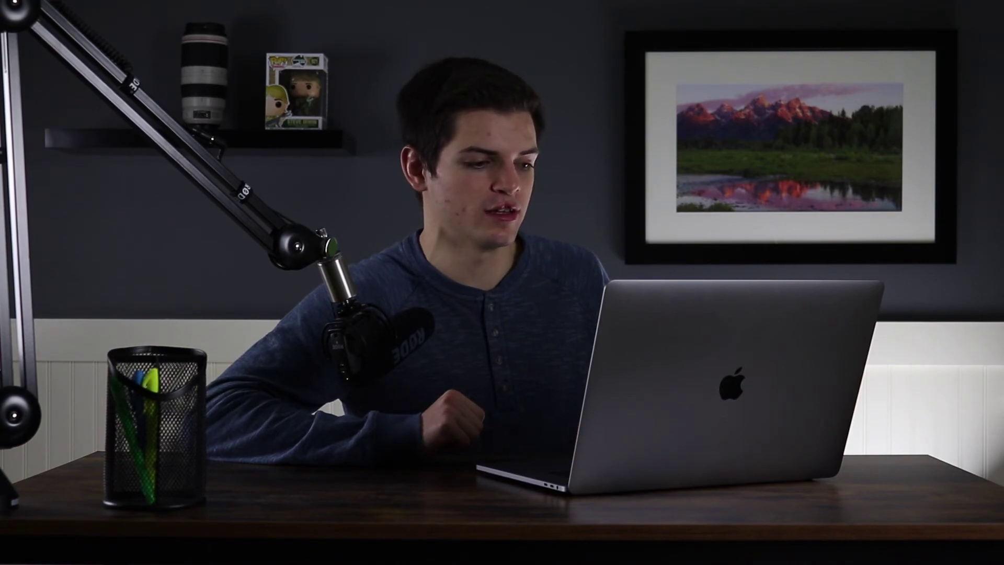
Compare the bison photo's original import state with its final edit, returning to the latest history state
{"action": "scroll", "coordinate": [99, 469], "scroll_direction": "down", "scroll_amount": 10}
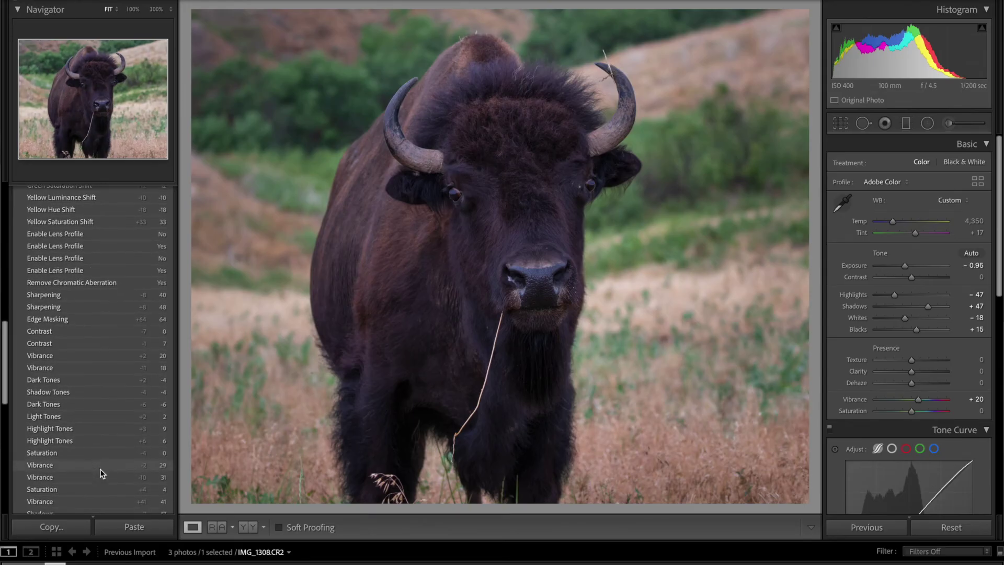
{"action": "left_click", "coordinate": [100, 440]}
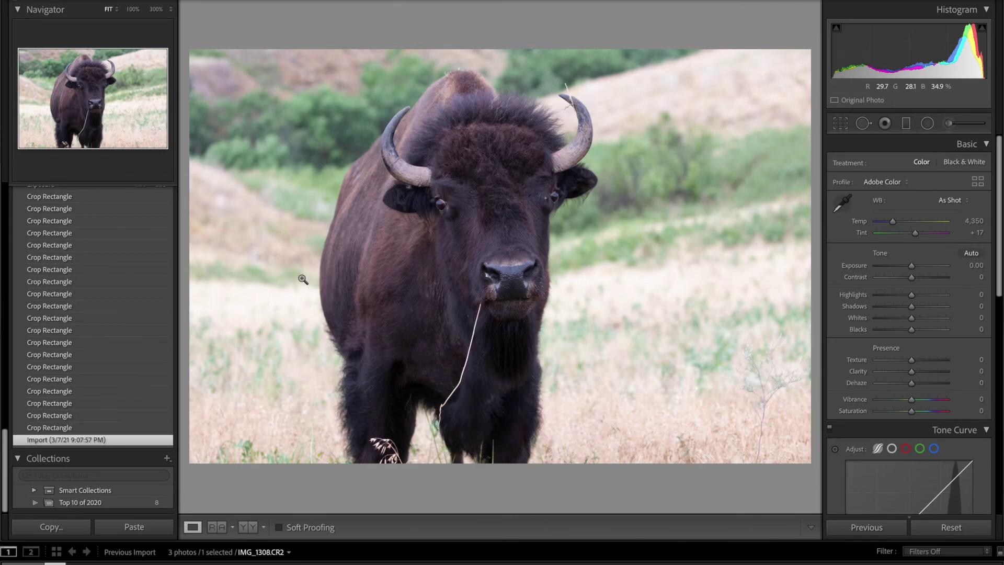
{"action": "scroll", "coordinate": [92, 287], "scroll_direction": "up", "scroll_amount": 5}
{"action": "scroll", "coordinate": [90, 287], "scroll_direction": "up", "scroll_amount": 10}
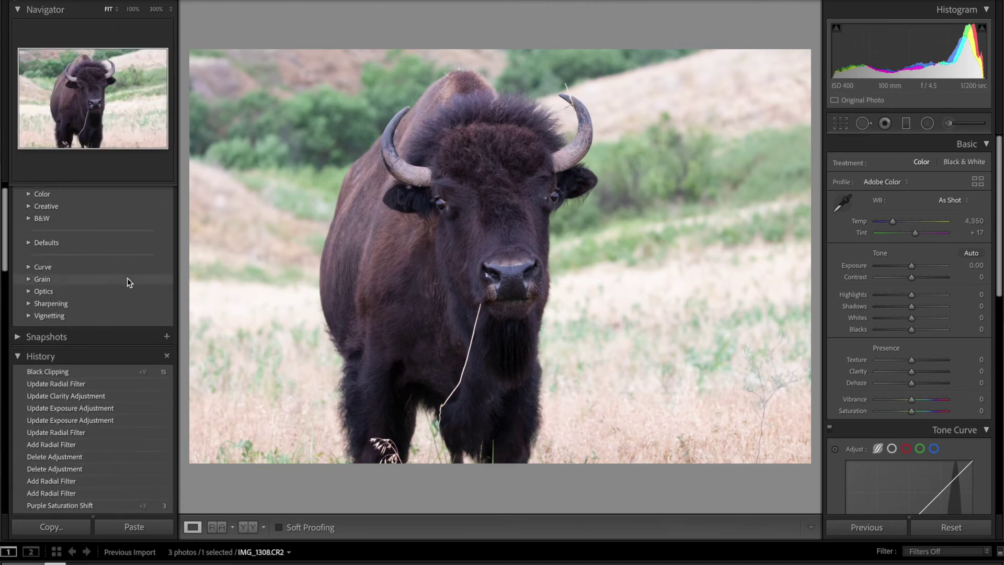
{"action": "left_click", "coordinate": [111, 374]}
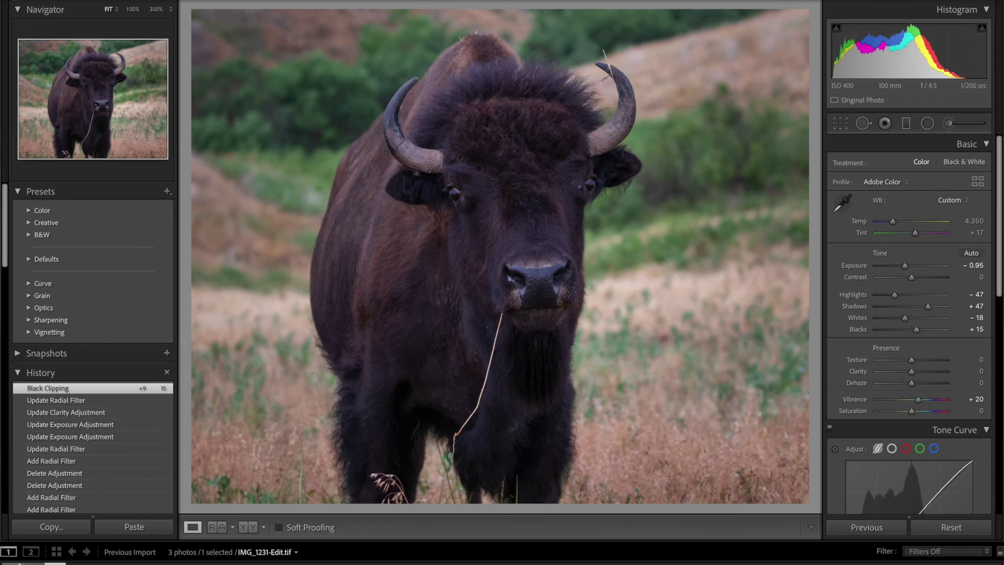
Review the prairie dog raw photo's unedited import version once more, and restore its newest history state
{"action": "scroll", "coordinate": [108, 477], "scroll_direction": "down", "scroll_amount": 8}
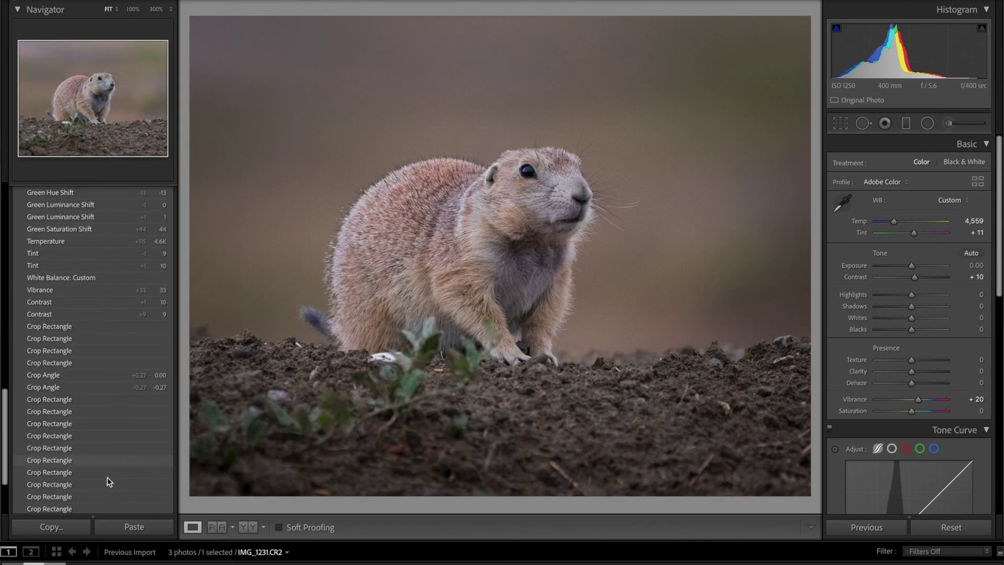
{"action": "left_click", "coordinate": [102, 439]}
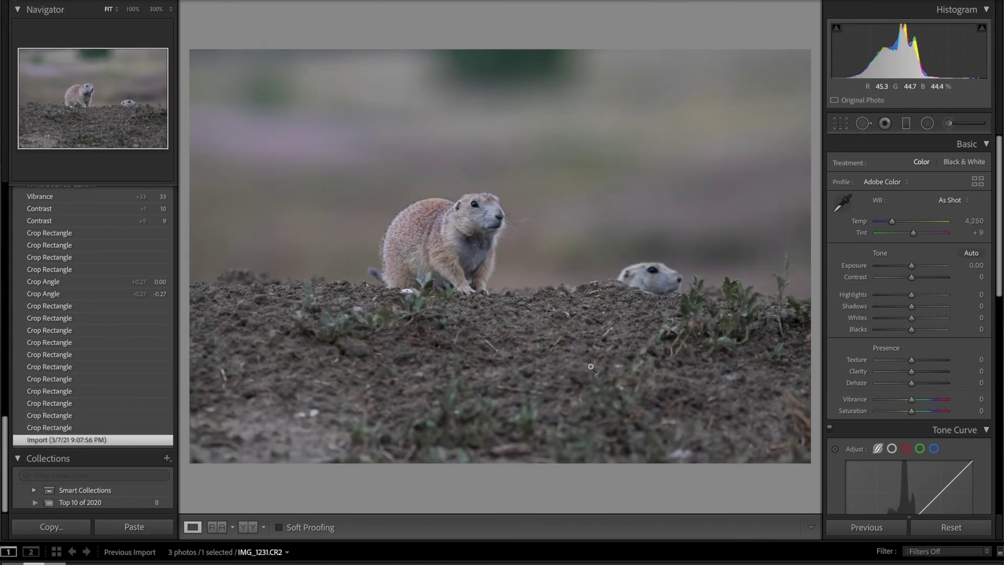
{"action": "scroll", "coordinate": [110, 287], "scroll_direction": "up", "scroll_amount": 5}
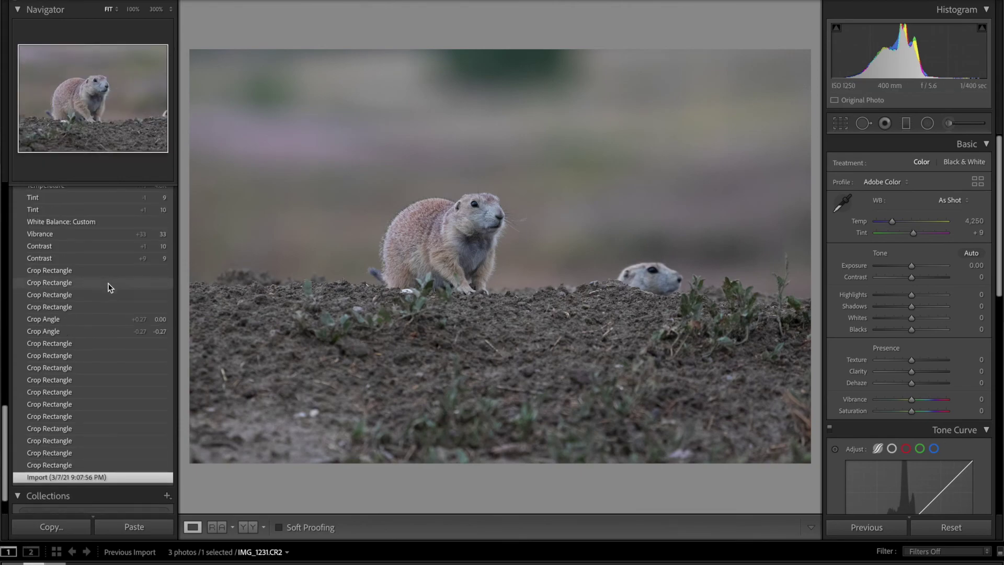
{"action": "scroll", "coordinate": [110, 287], "scroll_direction": "up", "scroll_amount": 15}
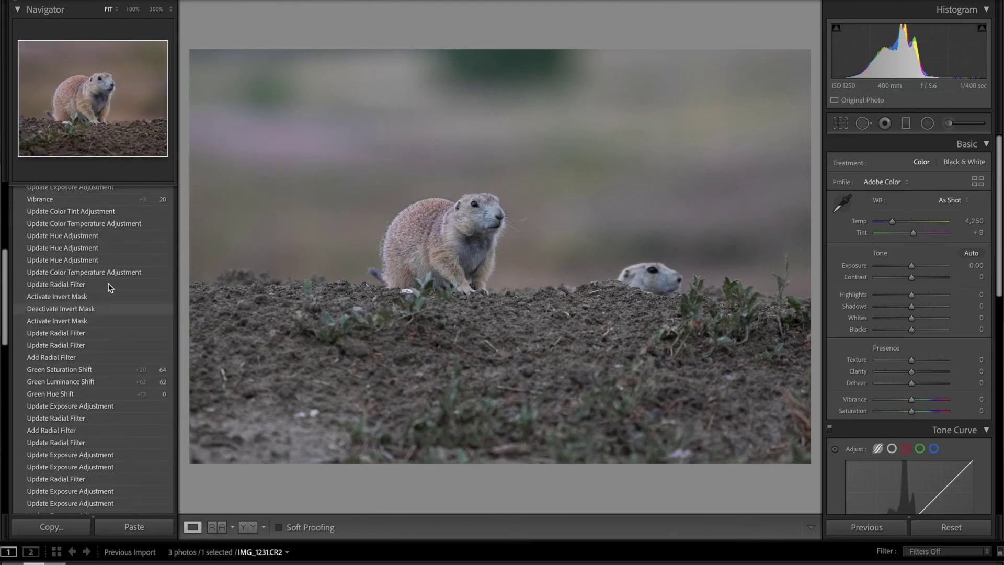
{"action": "left_click", "coordinate": [109, 281]}
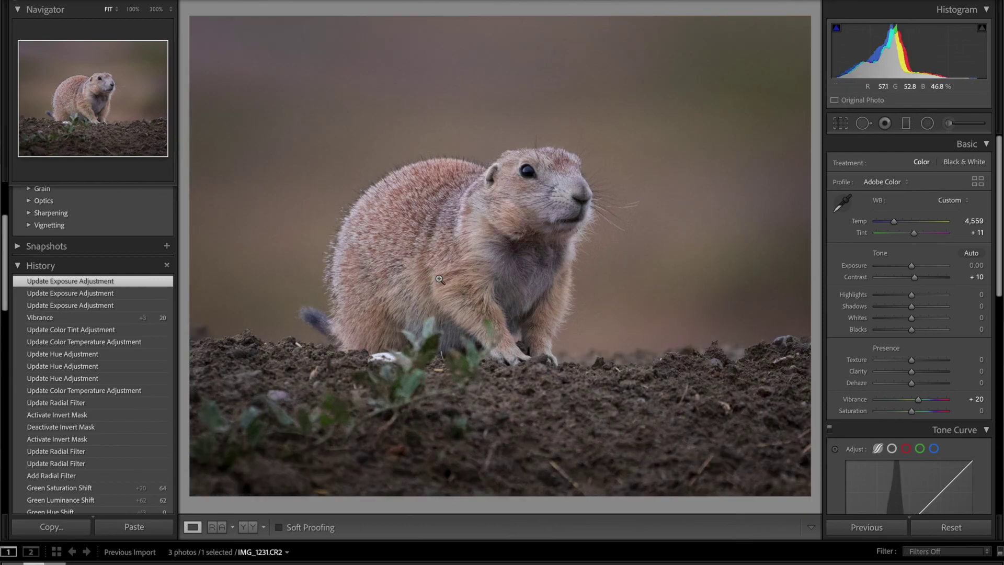
Switch to IMG_1231-Edit.tif and look over its basic adjustments and tone curve
{"action": "key", "text": "Right"}
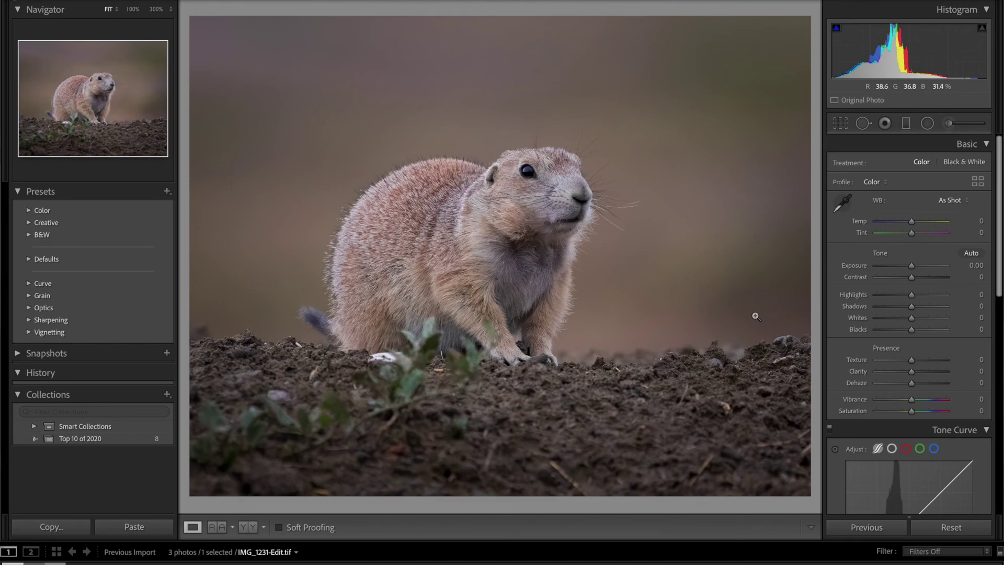
{"action": "scroll", "coordinate": [922, 434], "scroll_direction": "down", "scroll_amount": 3}
{"action": "scroll", "coordinate": [922, 434], "scroll_direction": "down", "scroll_amount": 3}
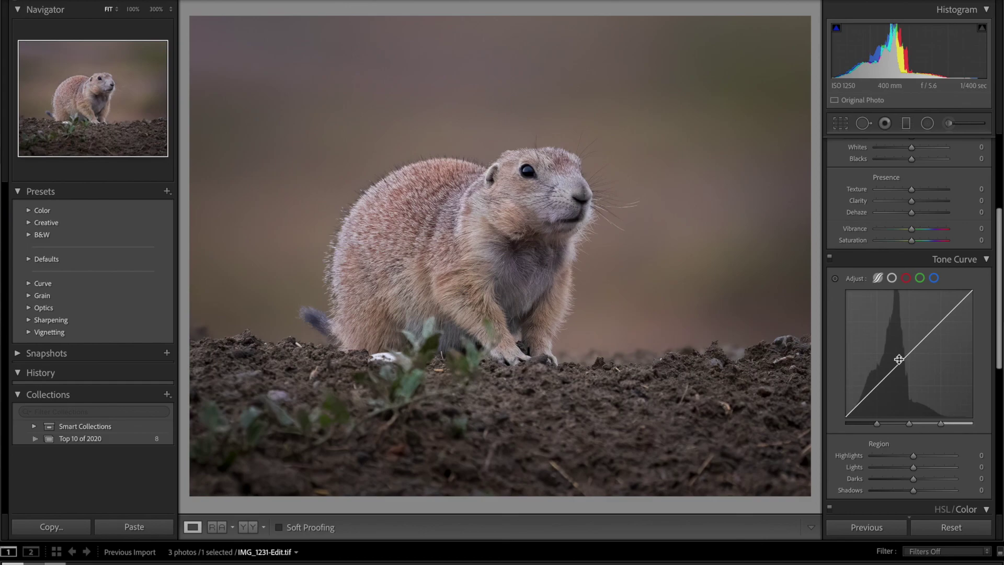
{"action": "scroll", "coordinate": [884, 288], "scroll_direction": "up", "scroll_amount": 5}
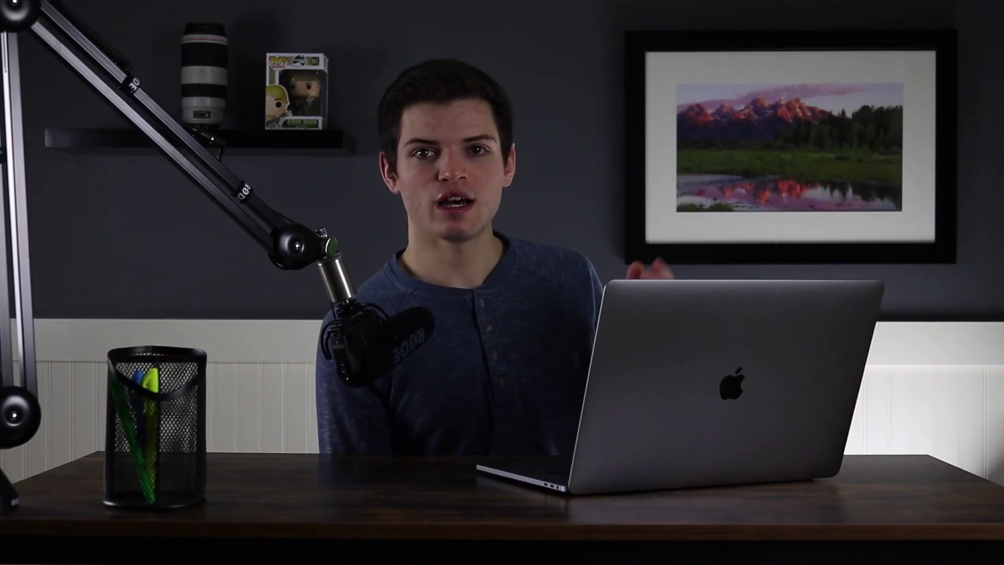